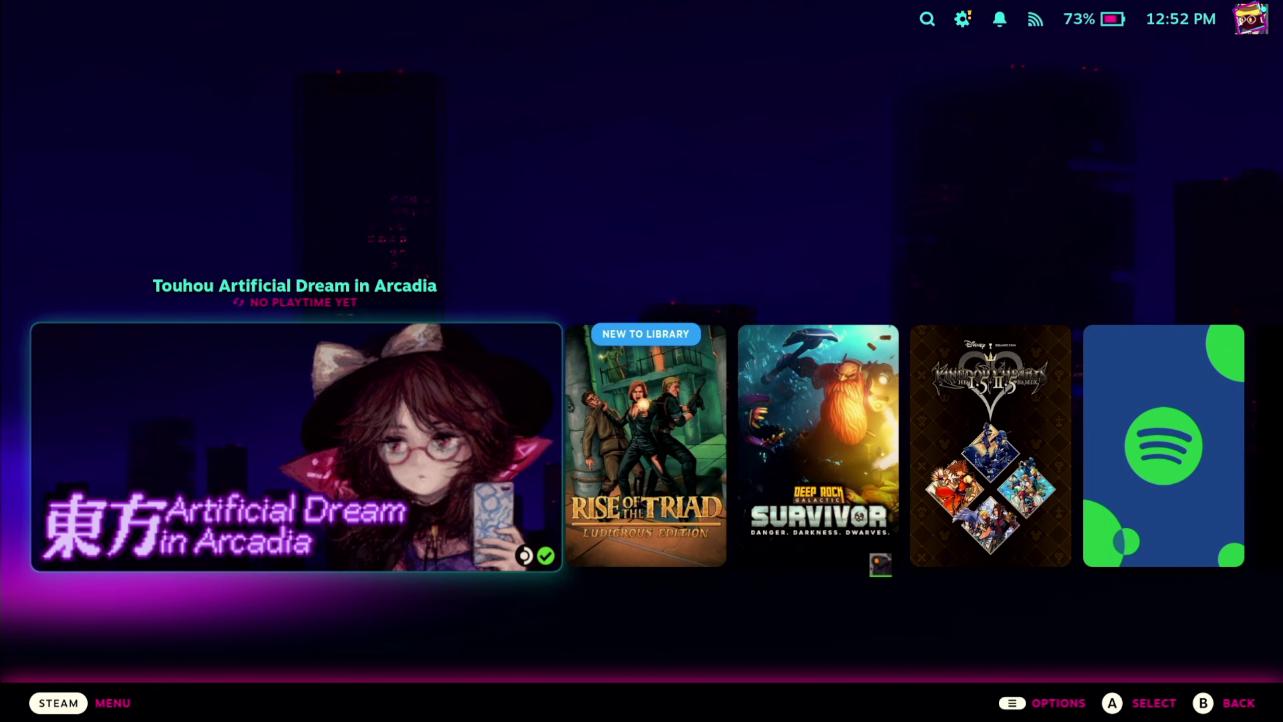
Switch the Steam Deck from Gaming Mode to Desktop Mode.
key(ctrl+1)
key(Down)
key(Down)
key(Down)
key(Down)
key(Down)
key(Down)
key(Down)
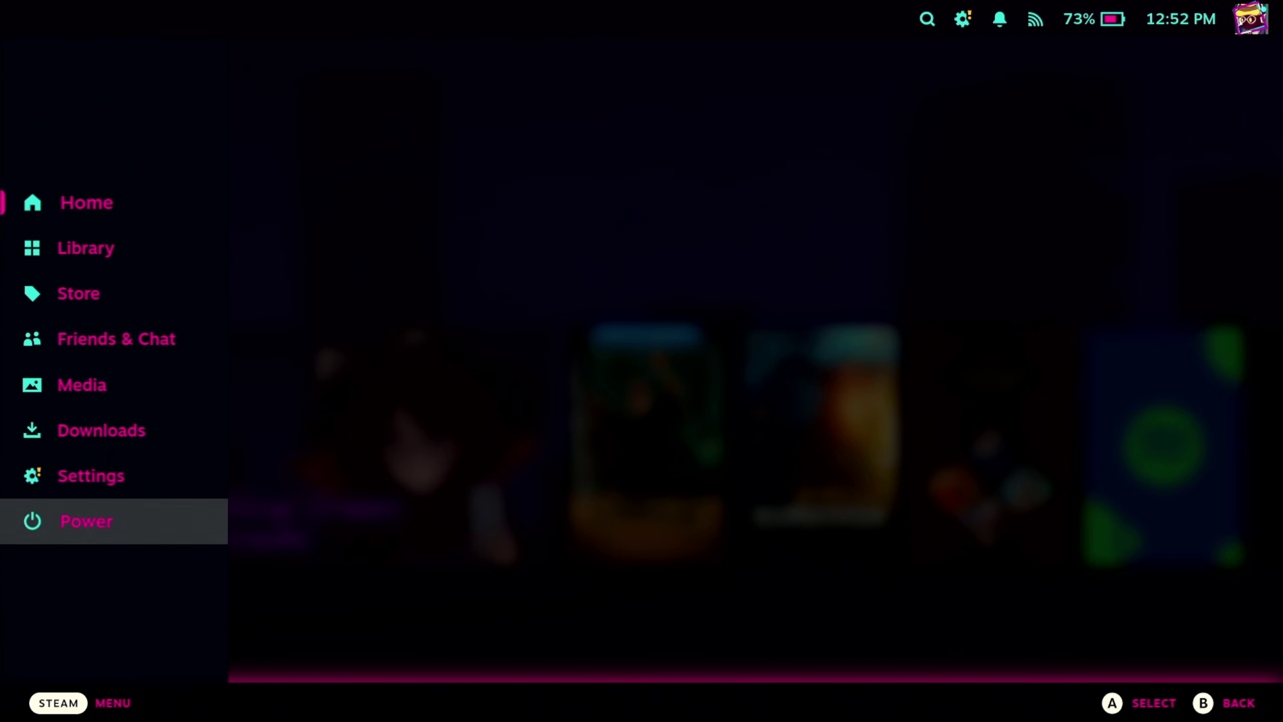
key(Return)
key(Down)
key(Down)
key(Down)
key(Down)
key(Return)
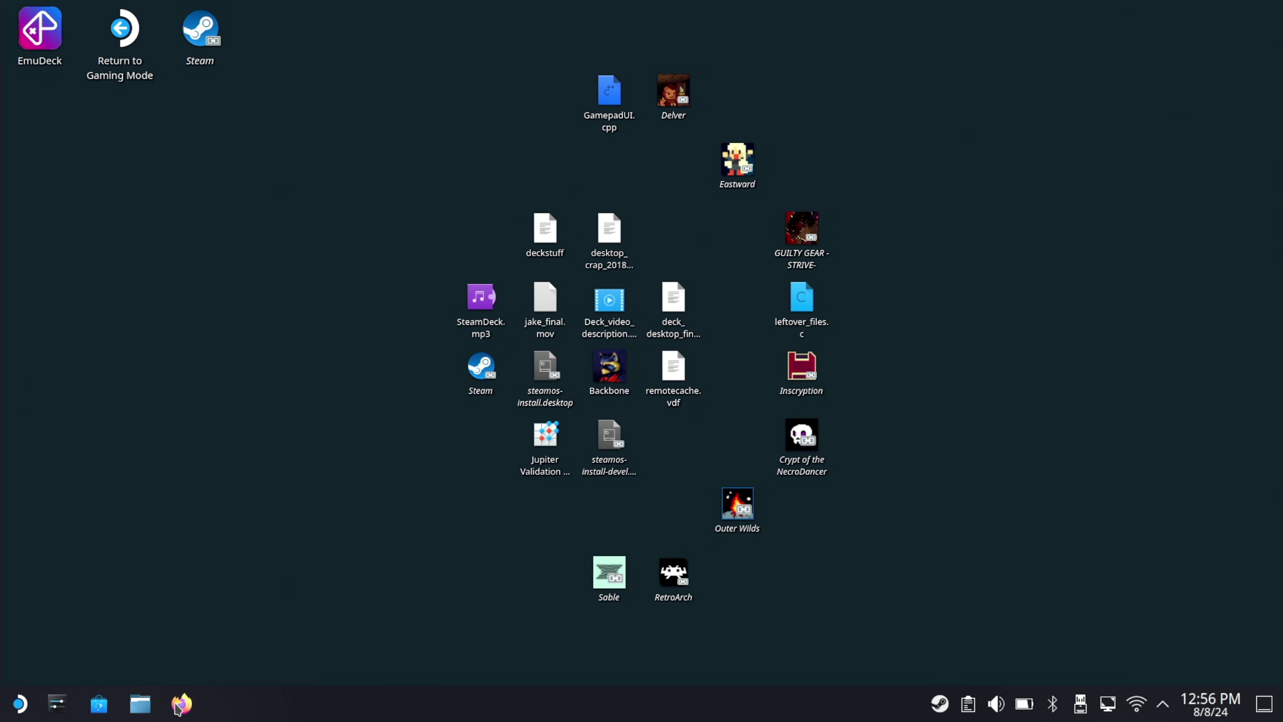
Open Firefox and search the web for "vinegarhq".
click(182, 704)
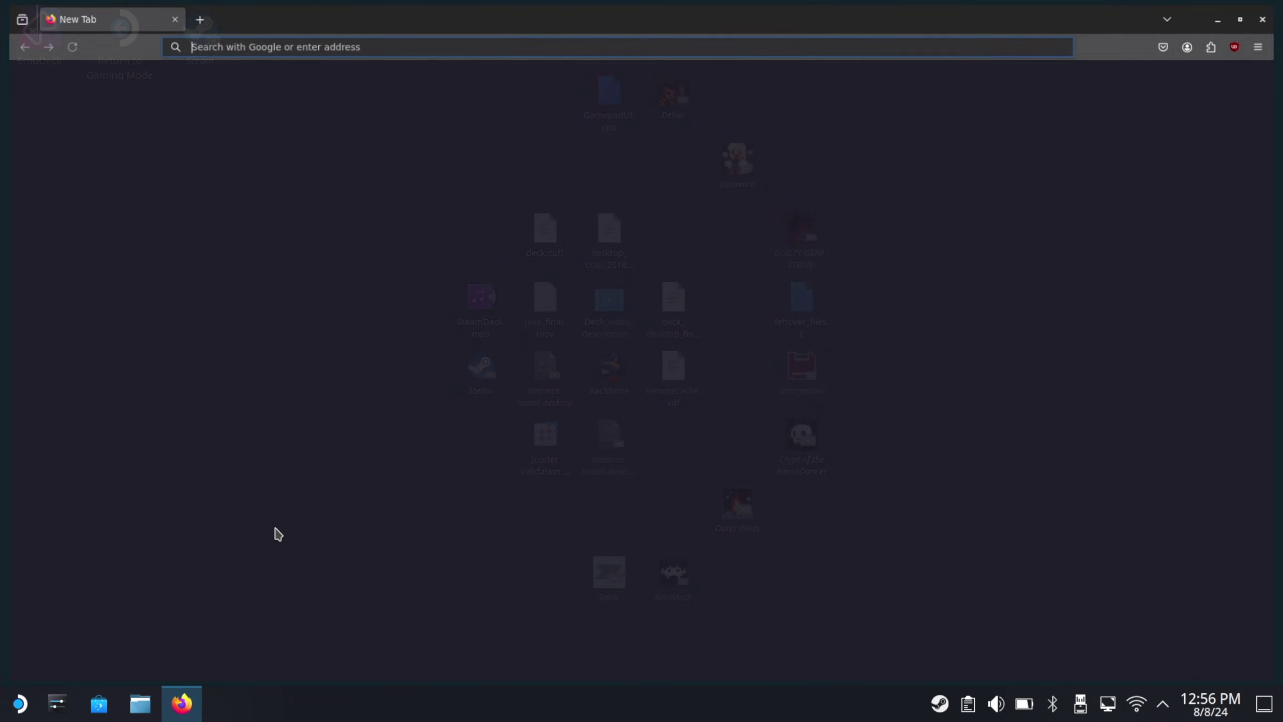
click(568, 42)
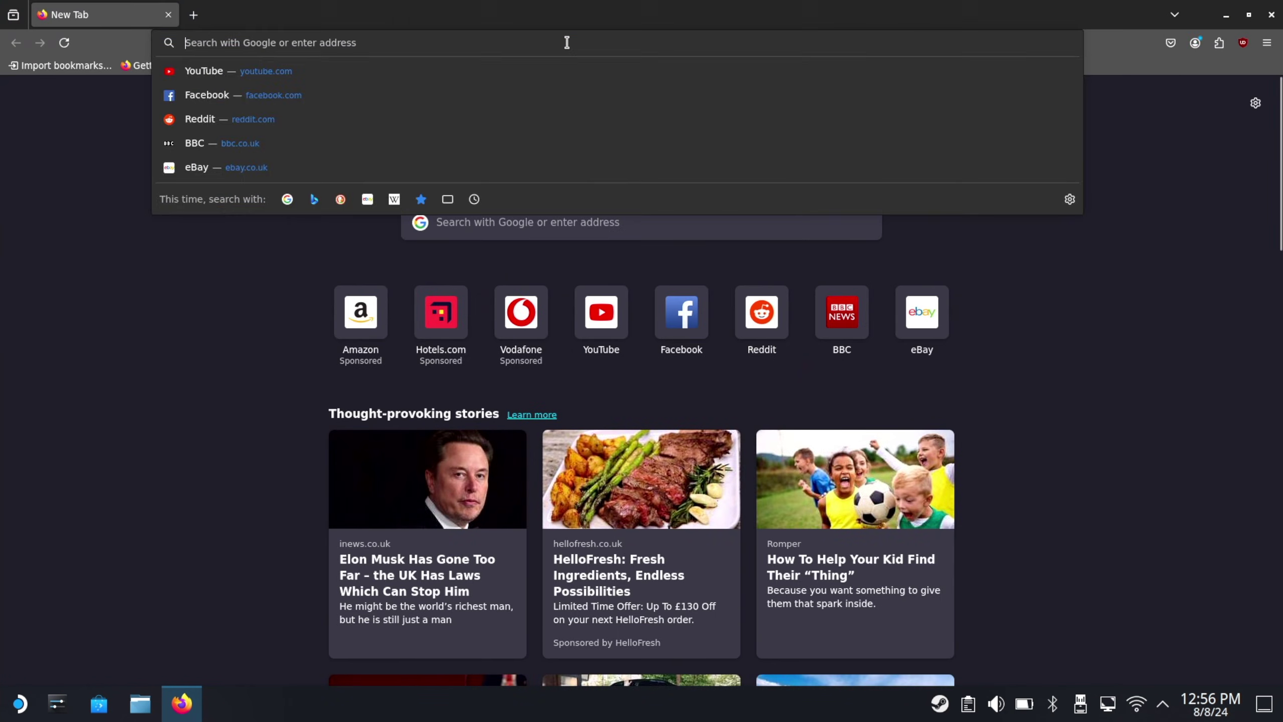
key(super+x)
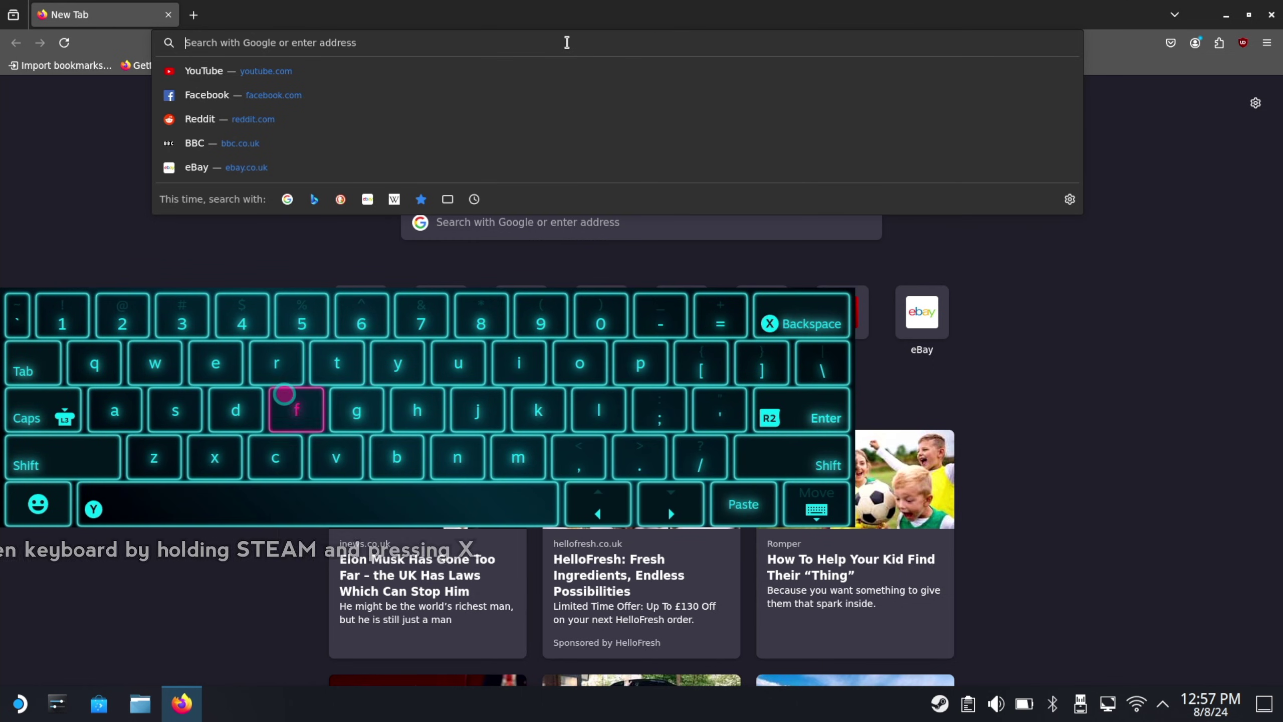
text(vi)
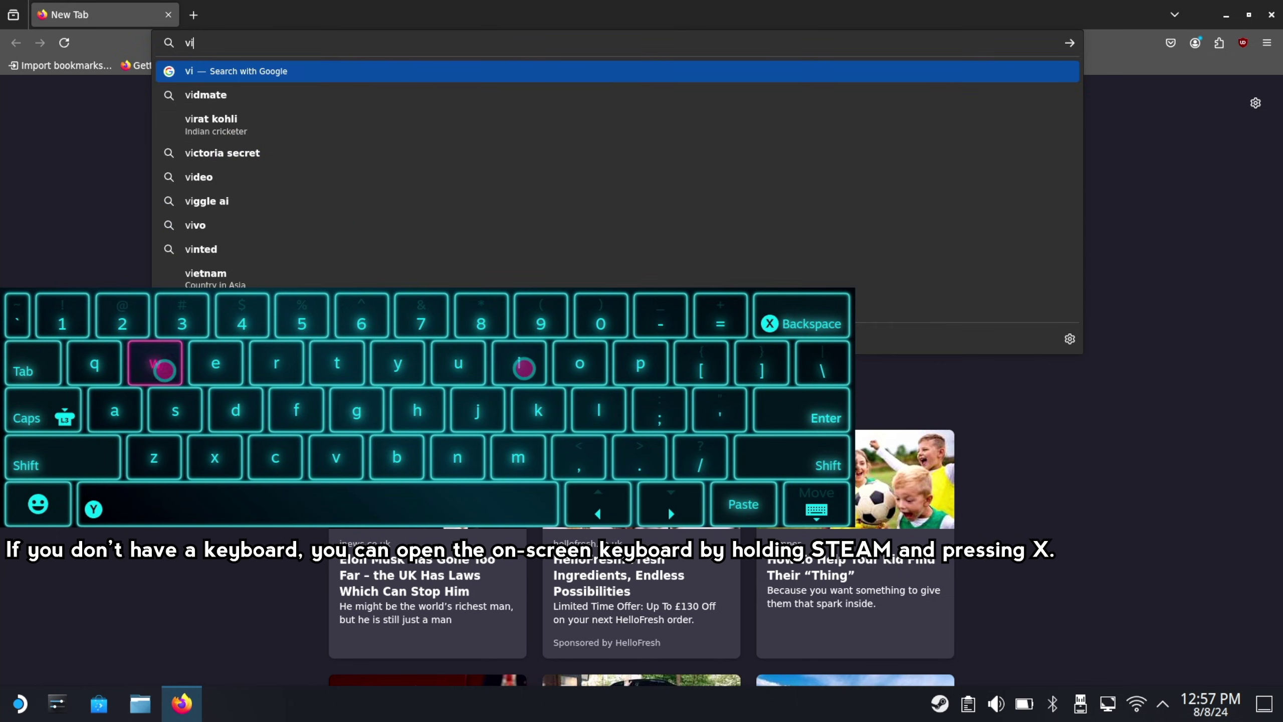
text(negar)
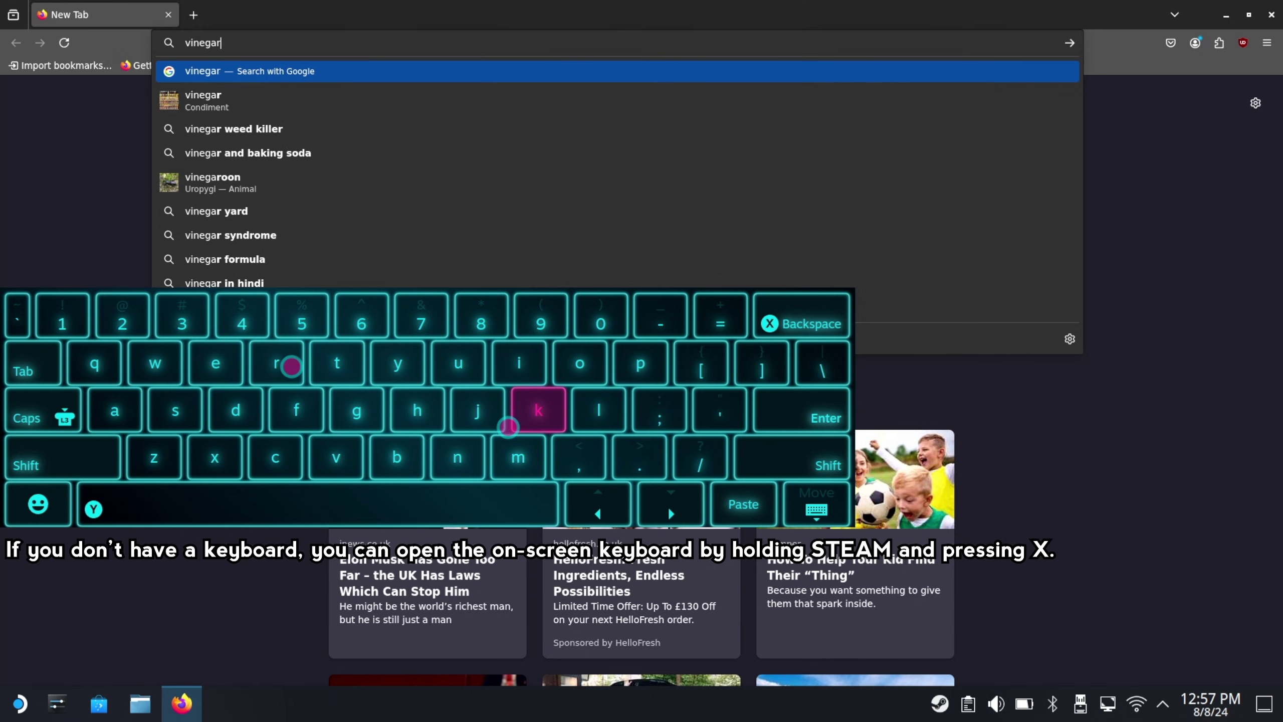
text(hq)
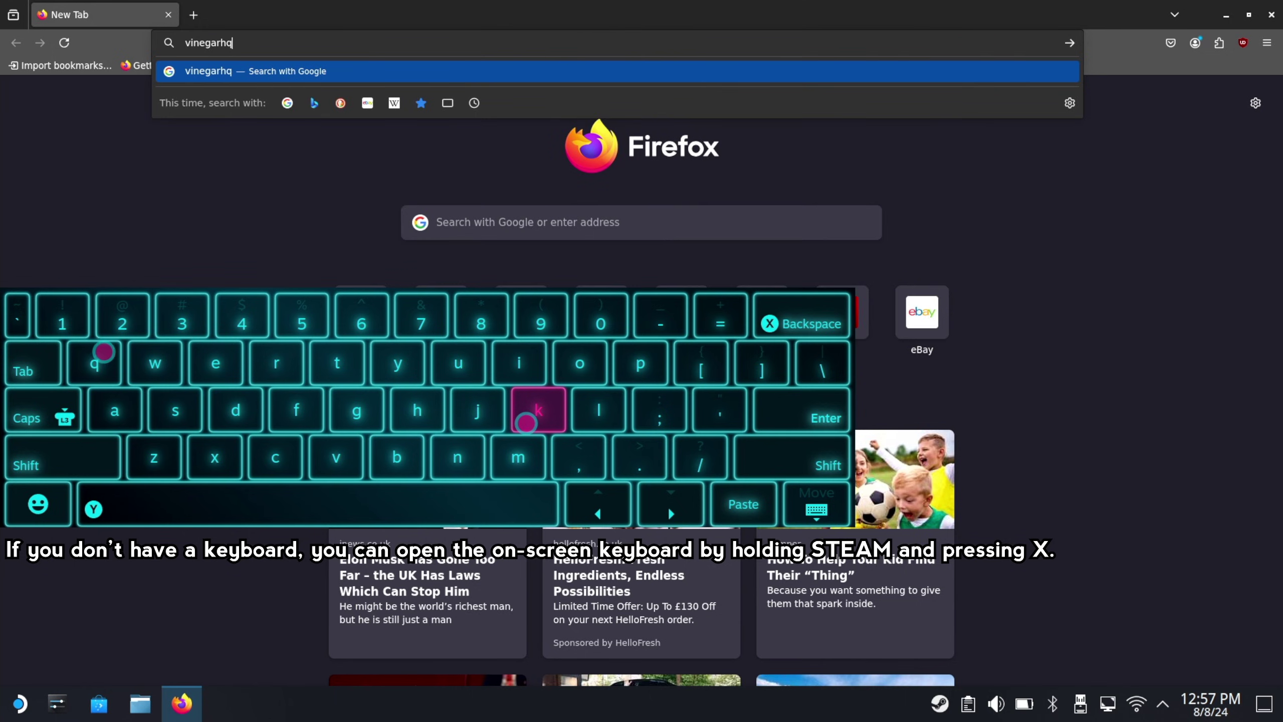
key(Return)
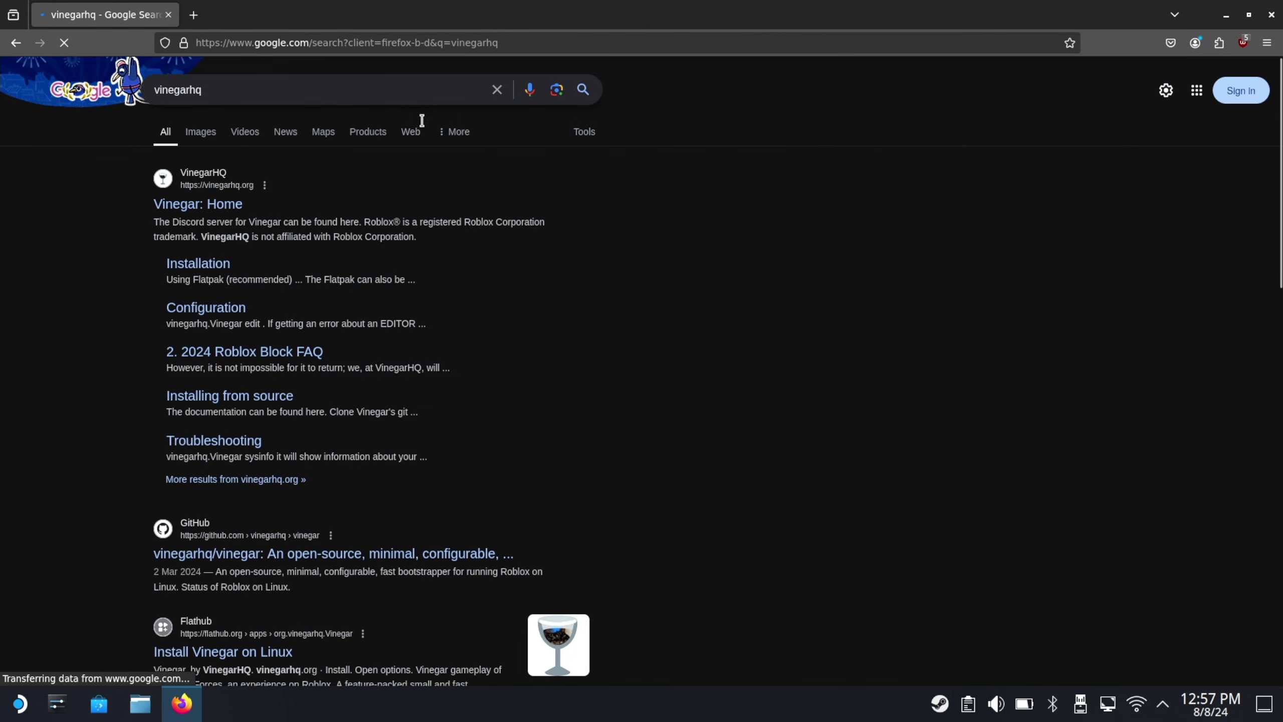
Open the Vinegar home page from the search results and follow its link to the Sober site.
click(187, 207)
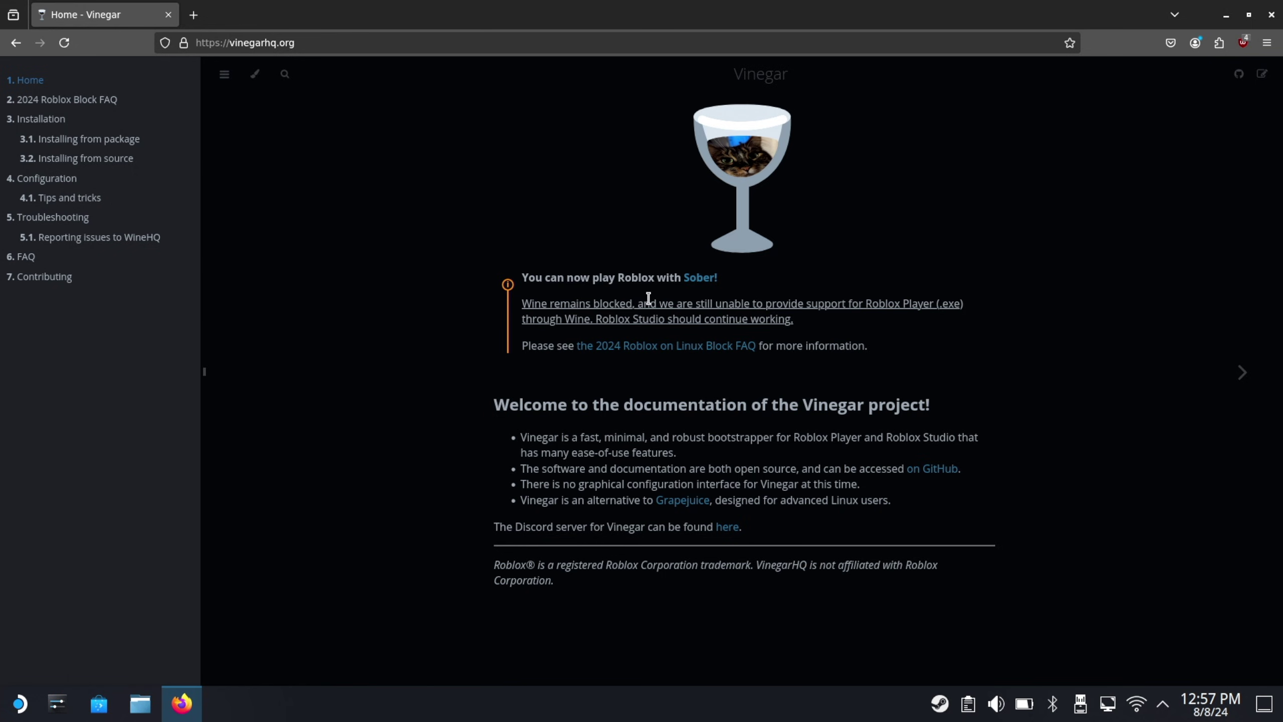
click(689, 285)
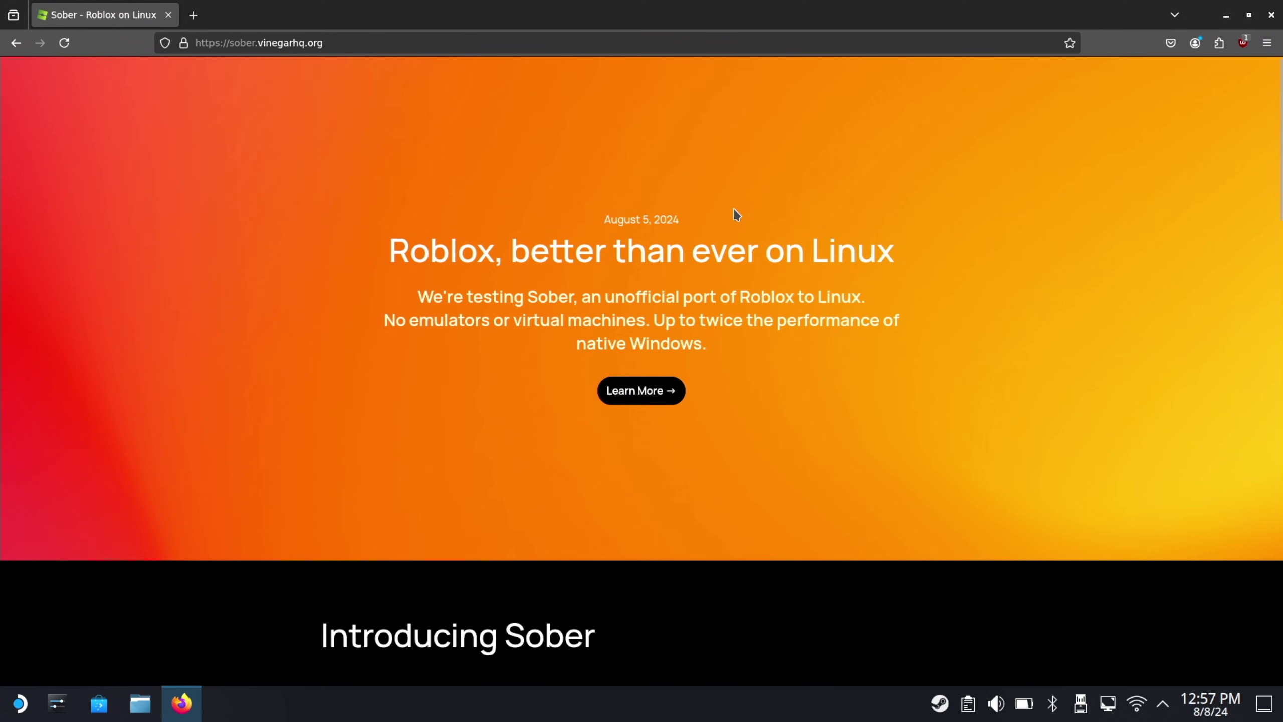
scroll(728, 207, down, 1)
scroll(733, 205, up, 1)
drag(401, 228, 752, 296)
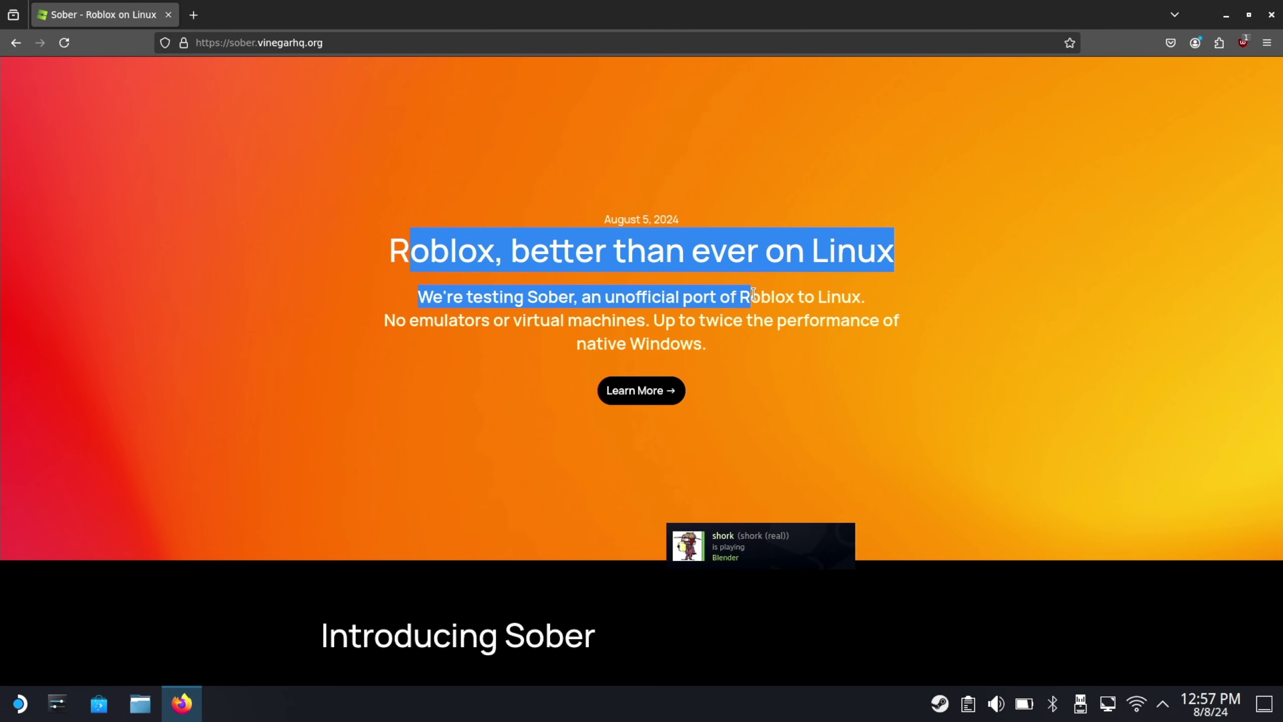
click(751, 300)
Get the Sober Flatpak from the Installing section of the Sober site.
scroll(652, 293, down, 10)
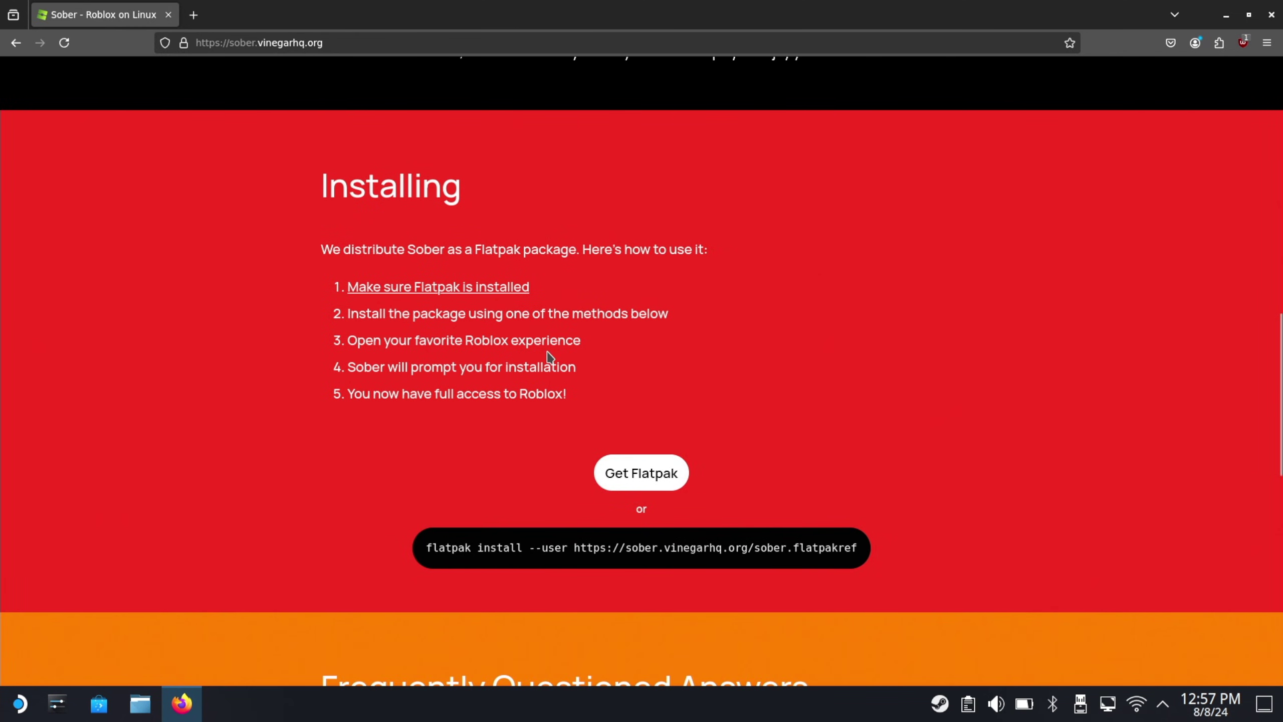
scroll(558, 332, down, 2)
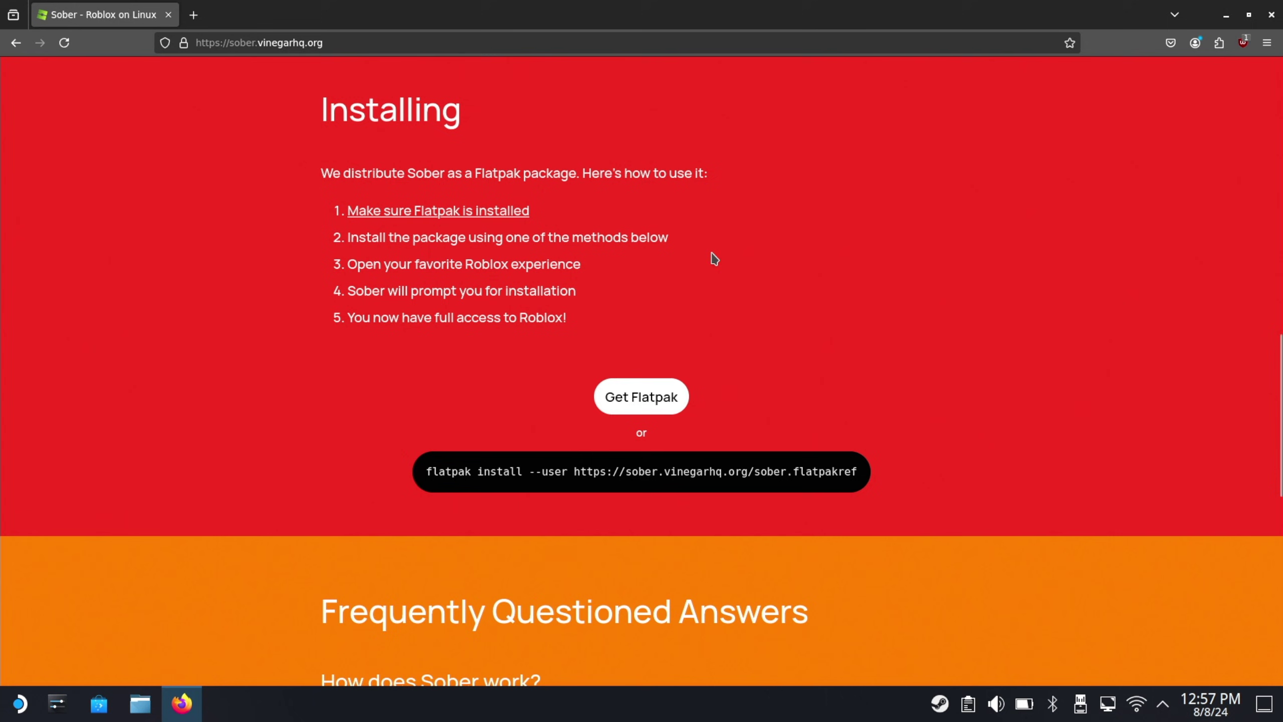
click(629, 398)
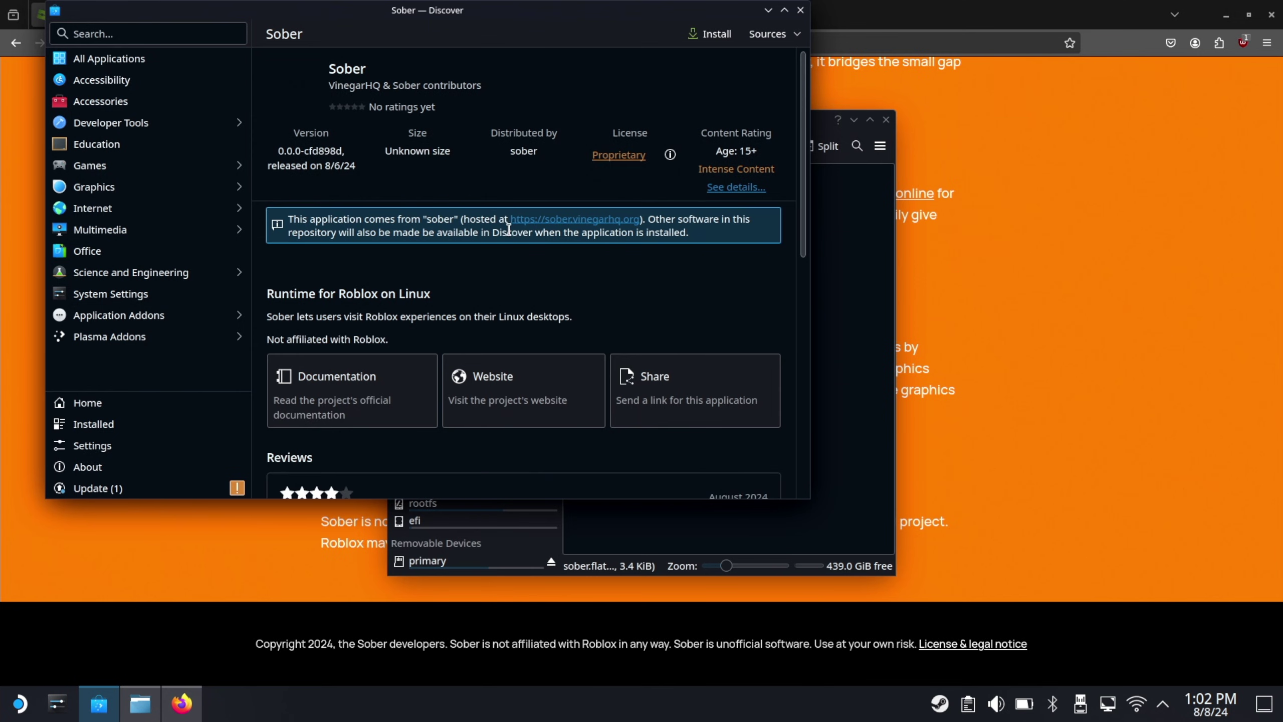
Install Sober in the Discover software center and dismiss the error dialogs.
click(725, 30)
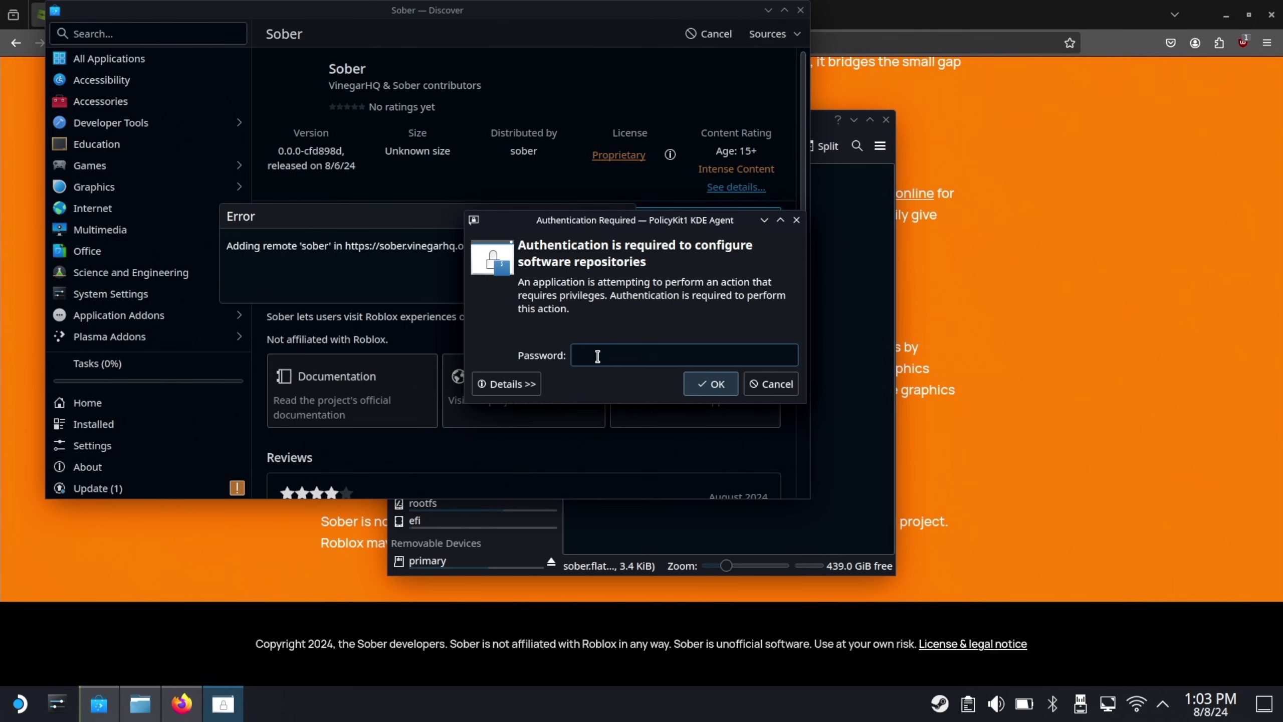
click(621, 216)
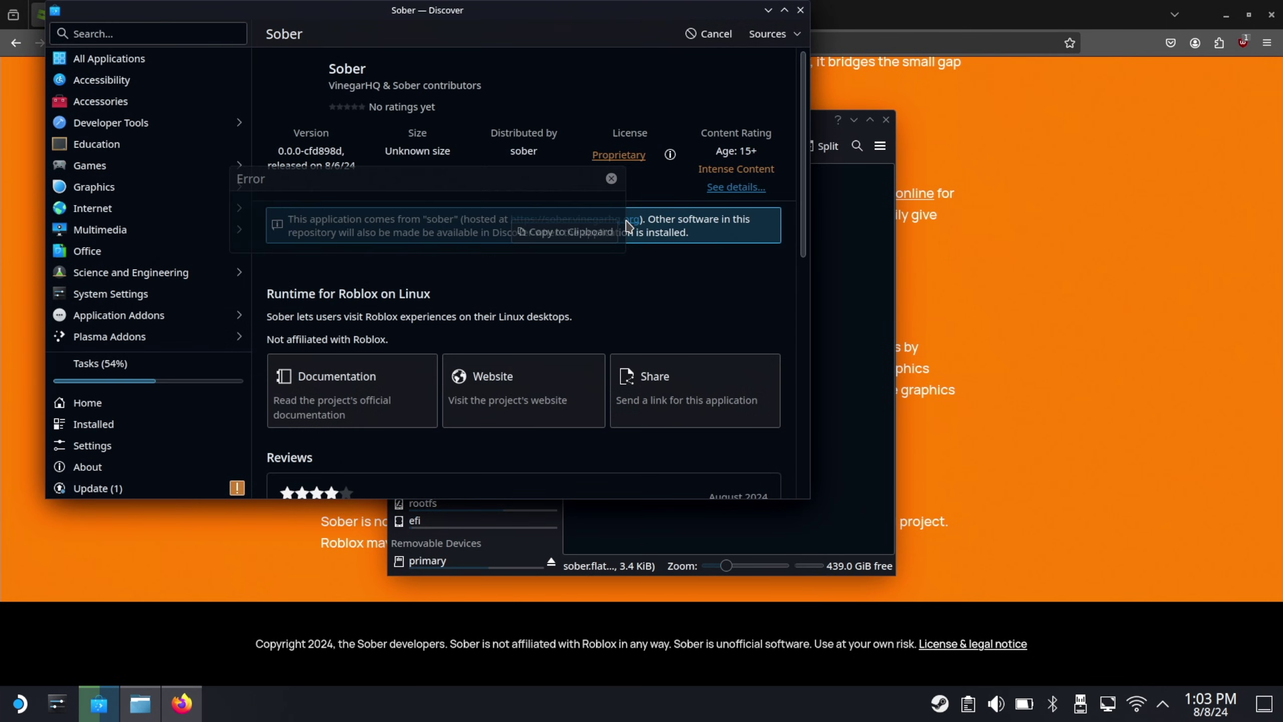
drag(692, 40, 731, 72)
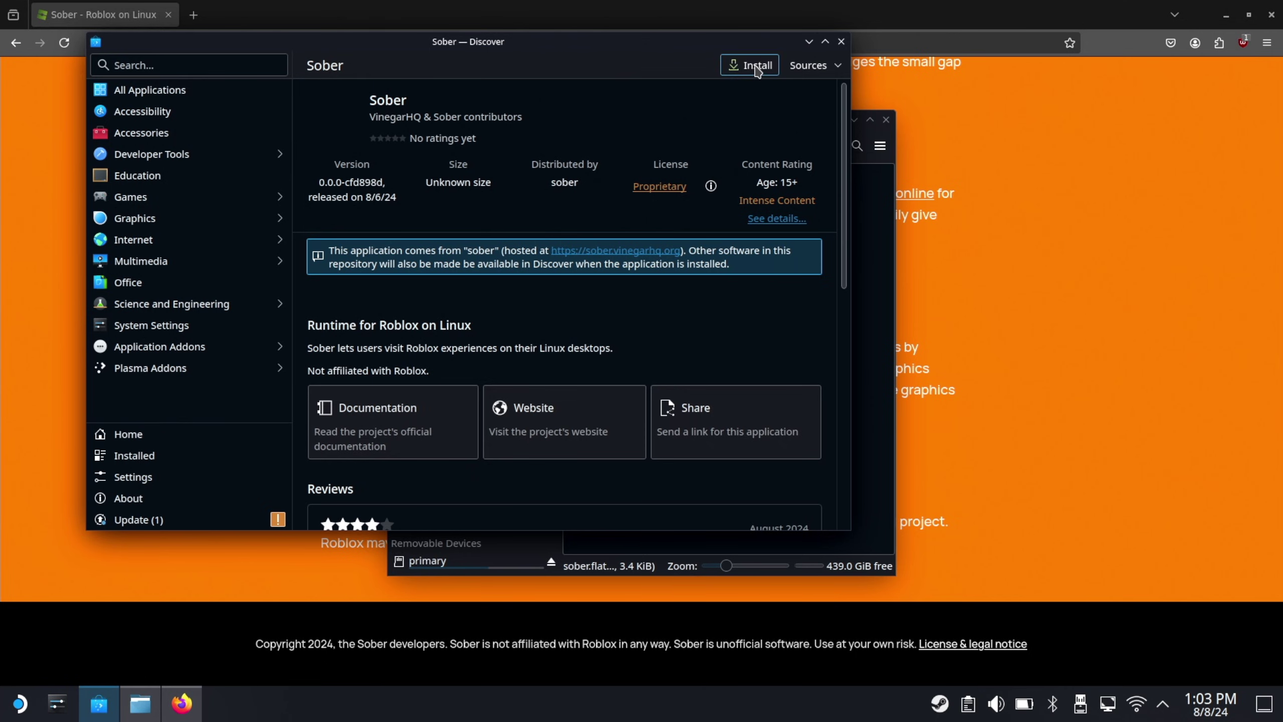
click(734, 72)
click(753, 64)
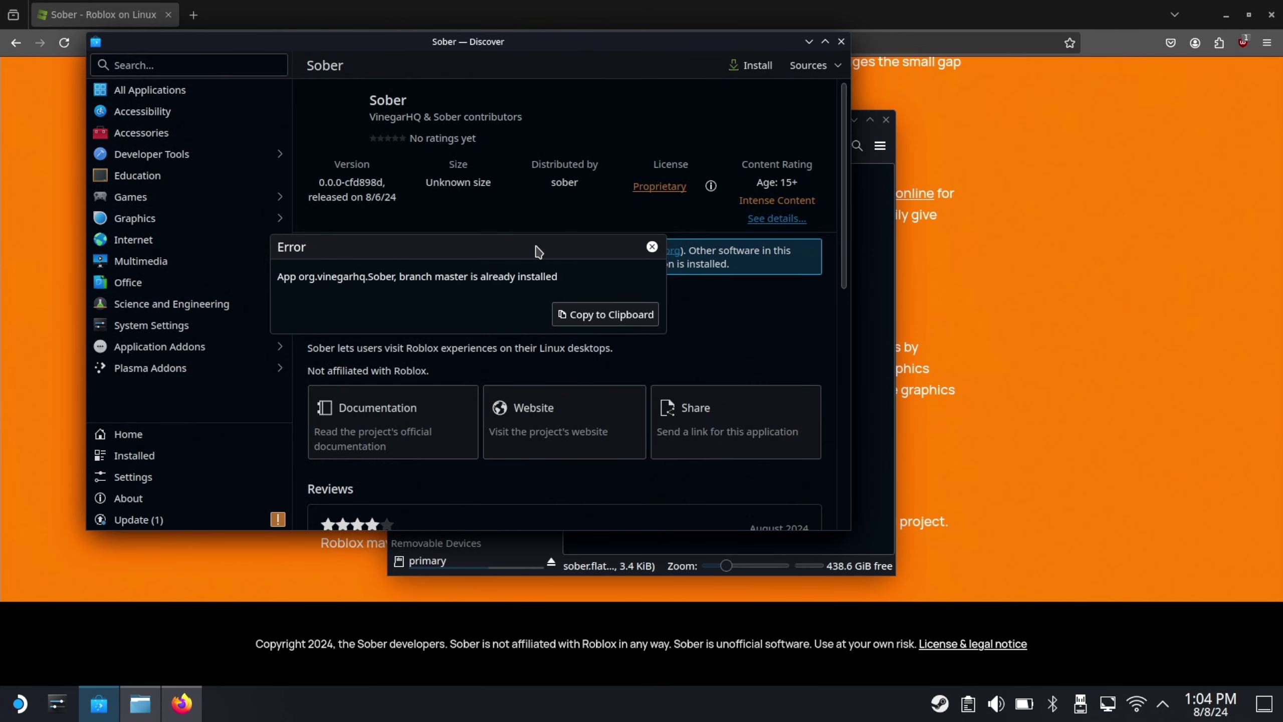
click(652, 246)
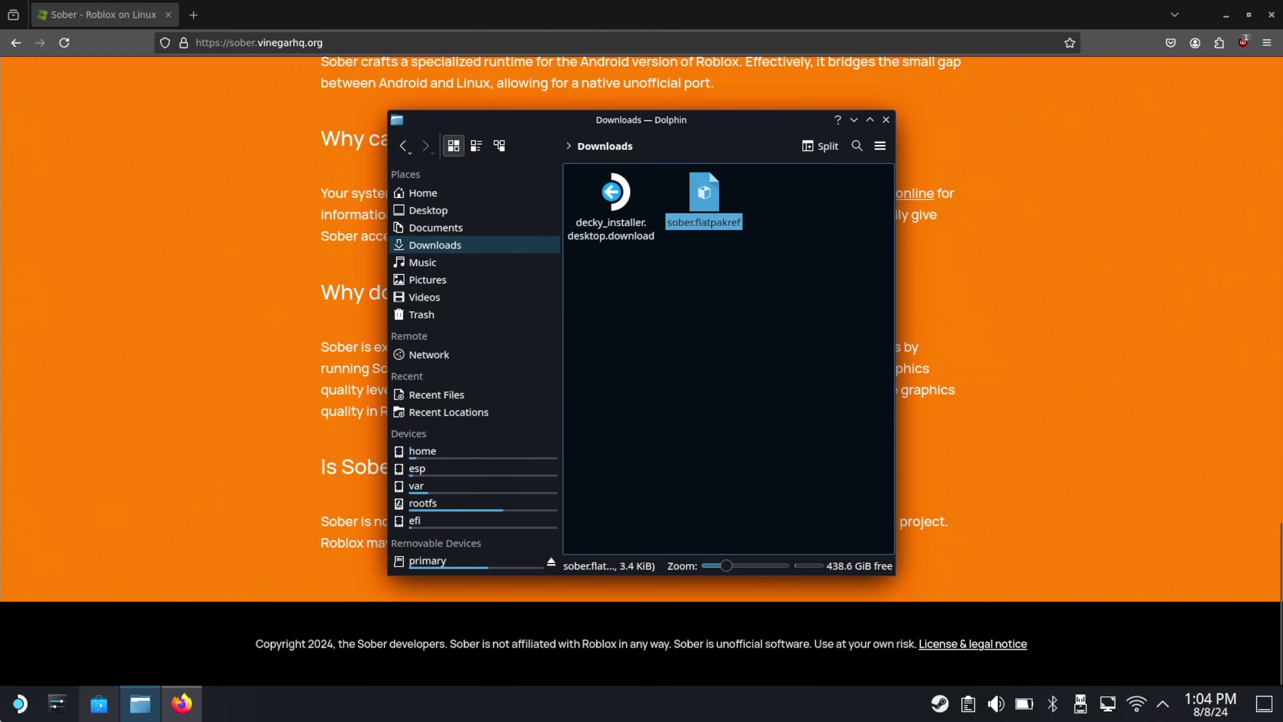
Launch Sober from the installed games, continue past its welcome page to Install Roblox, and move its window aside.
click(19, 700)
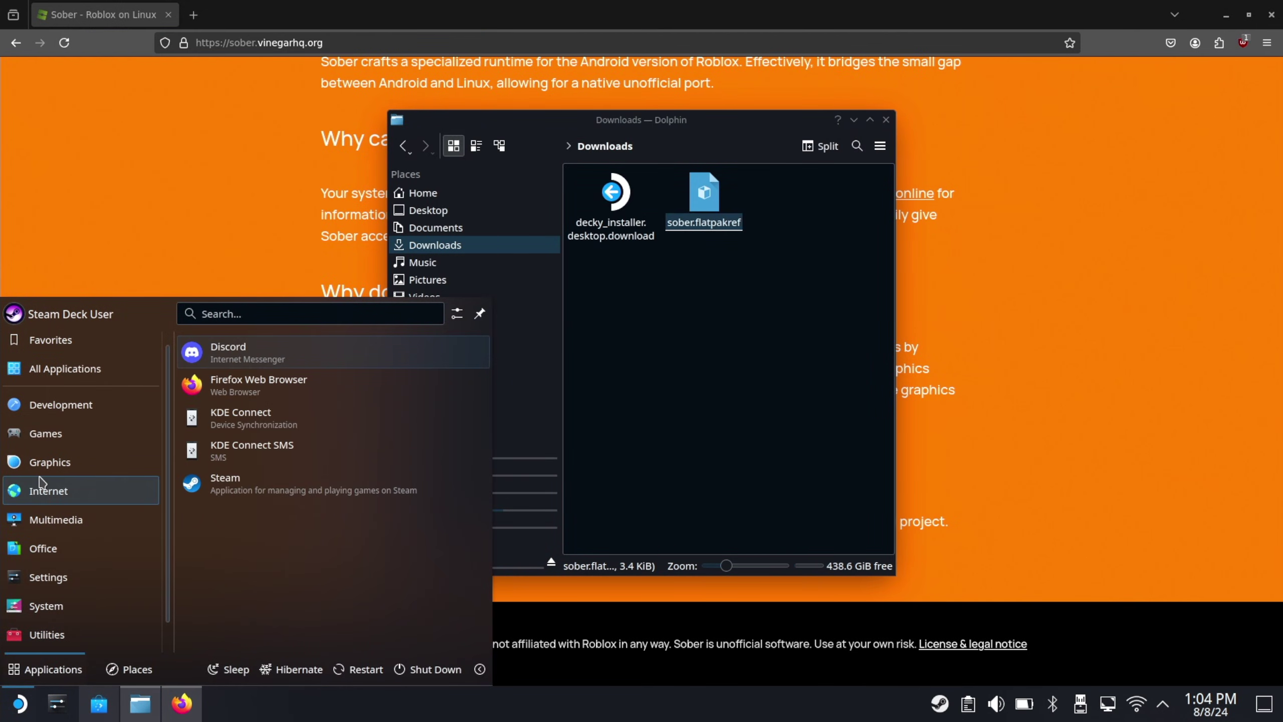
scroll(243, 455, down, 10)
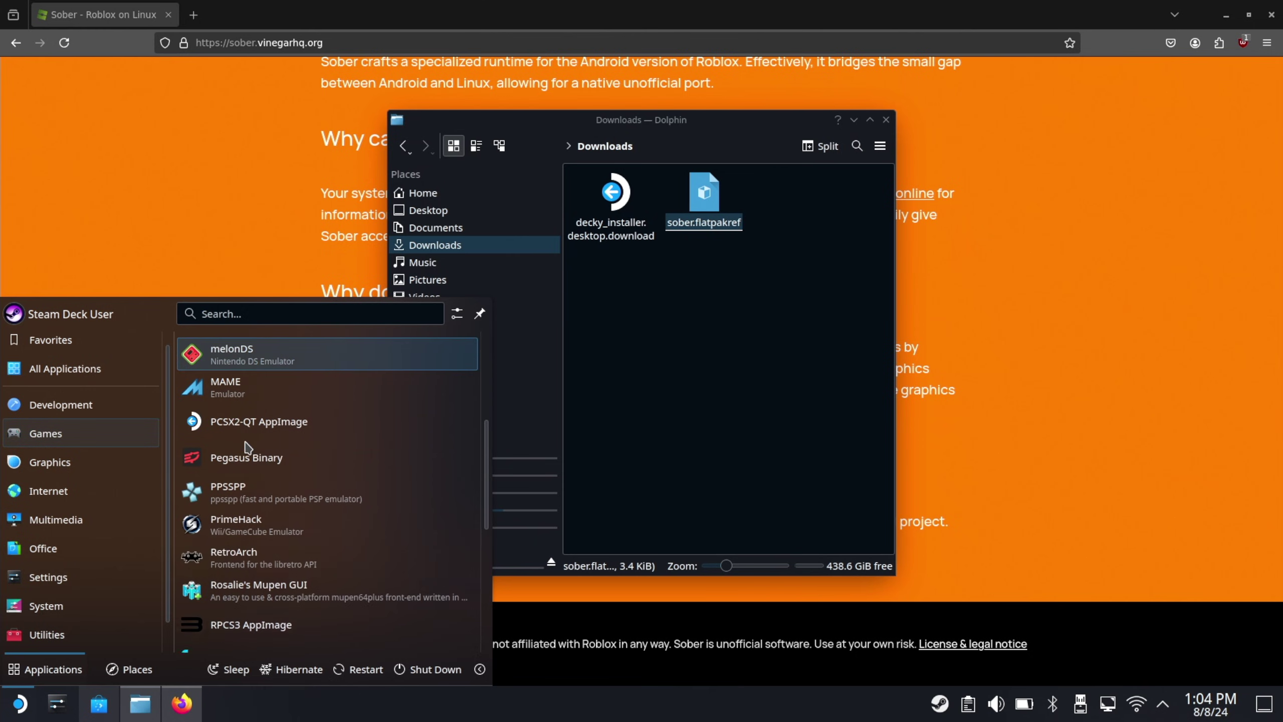
click(227, 577)
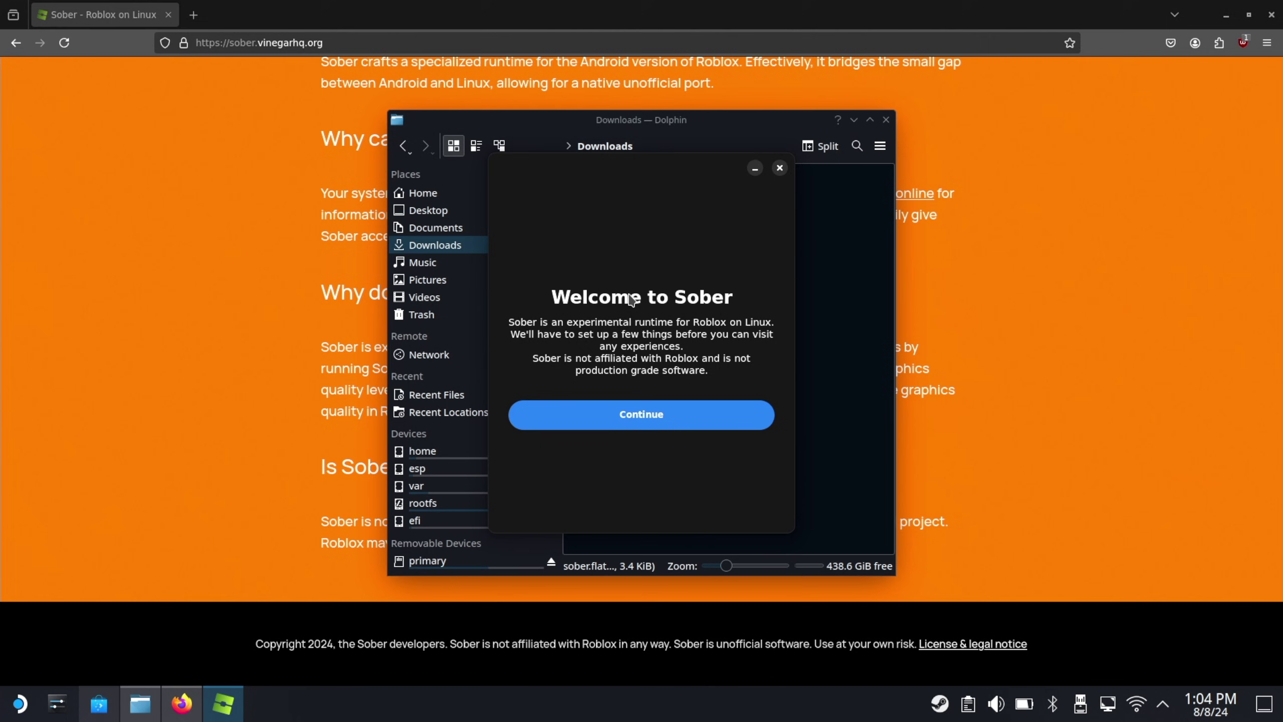
click(561, 422)
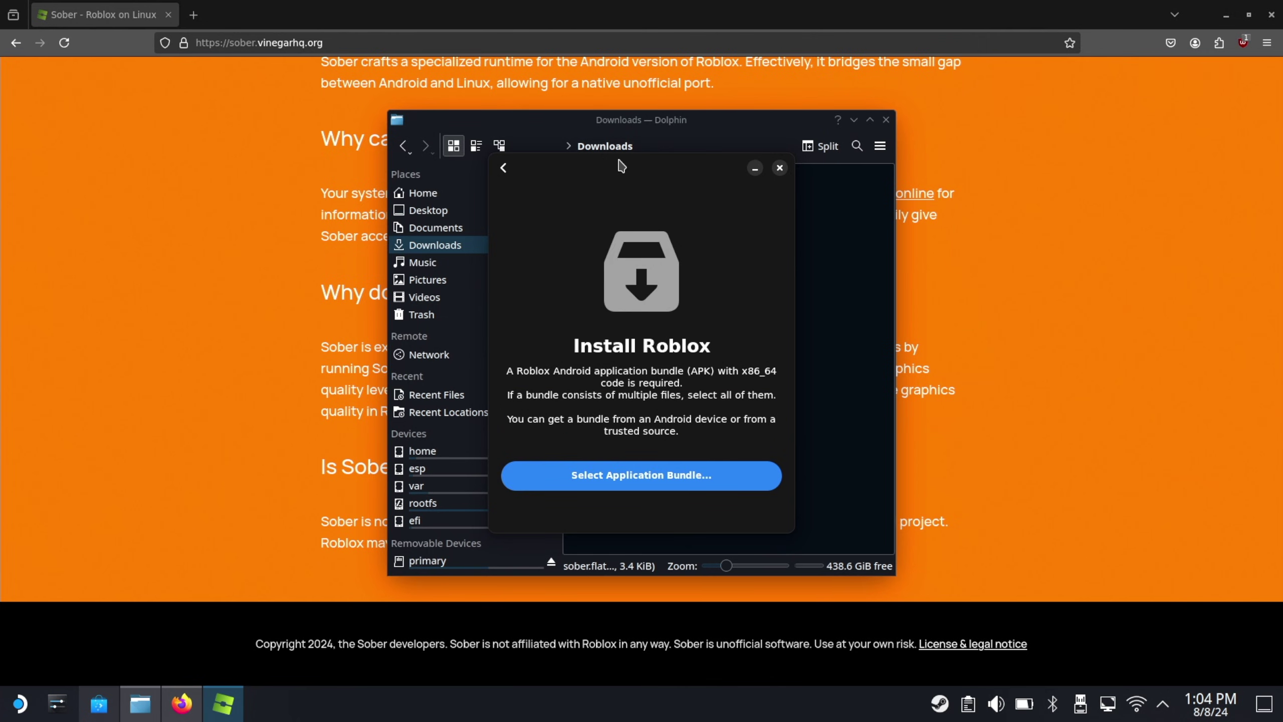
drag(621, 166, 387, 158)
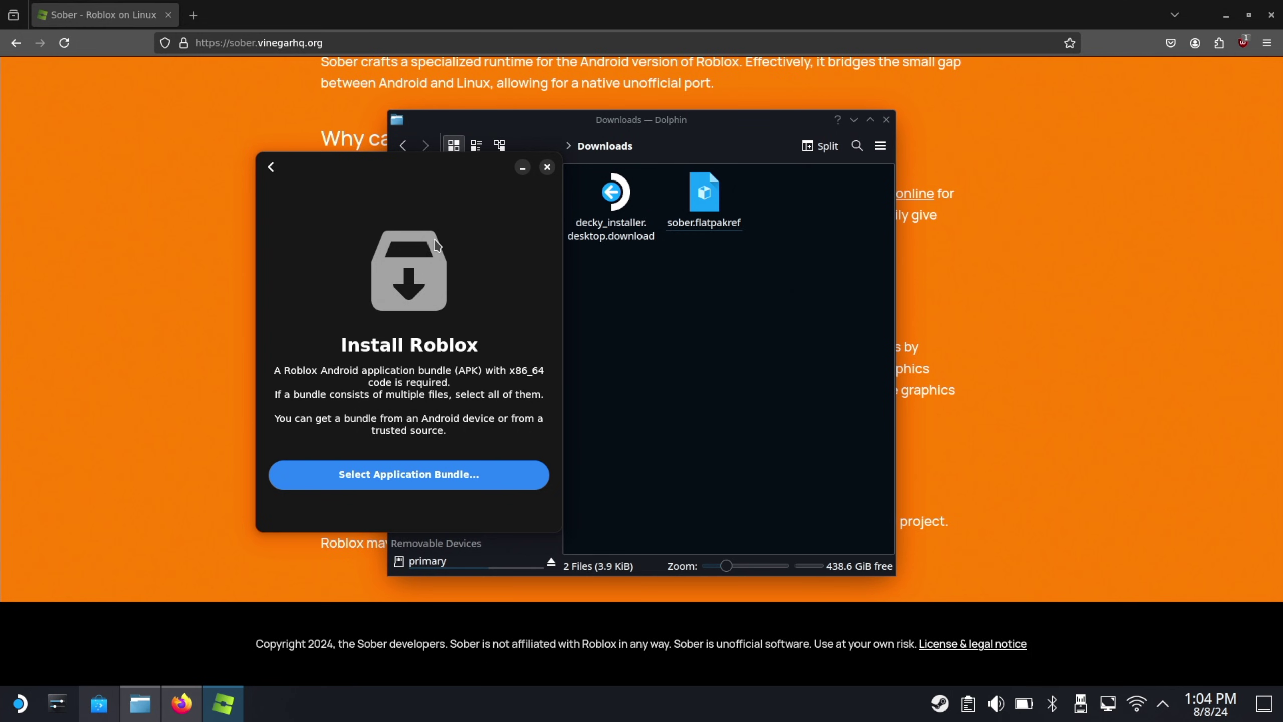
Switch to Firefox and search the web for "roblox apkmirror" in a new tab.
click(193, 15)
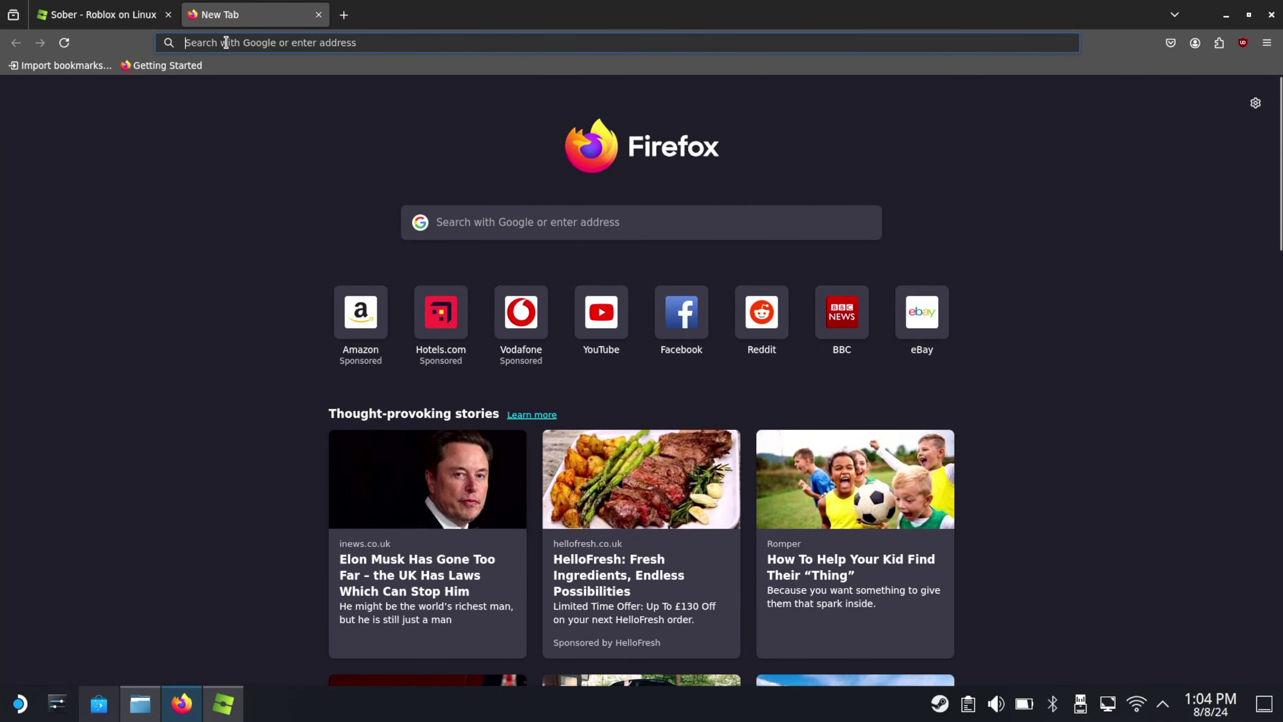
click(226, 42)
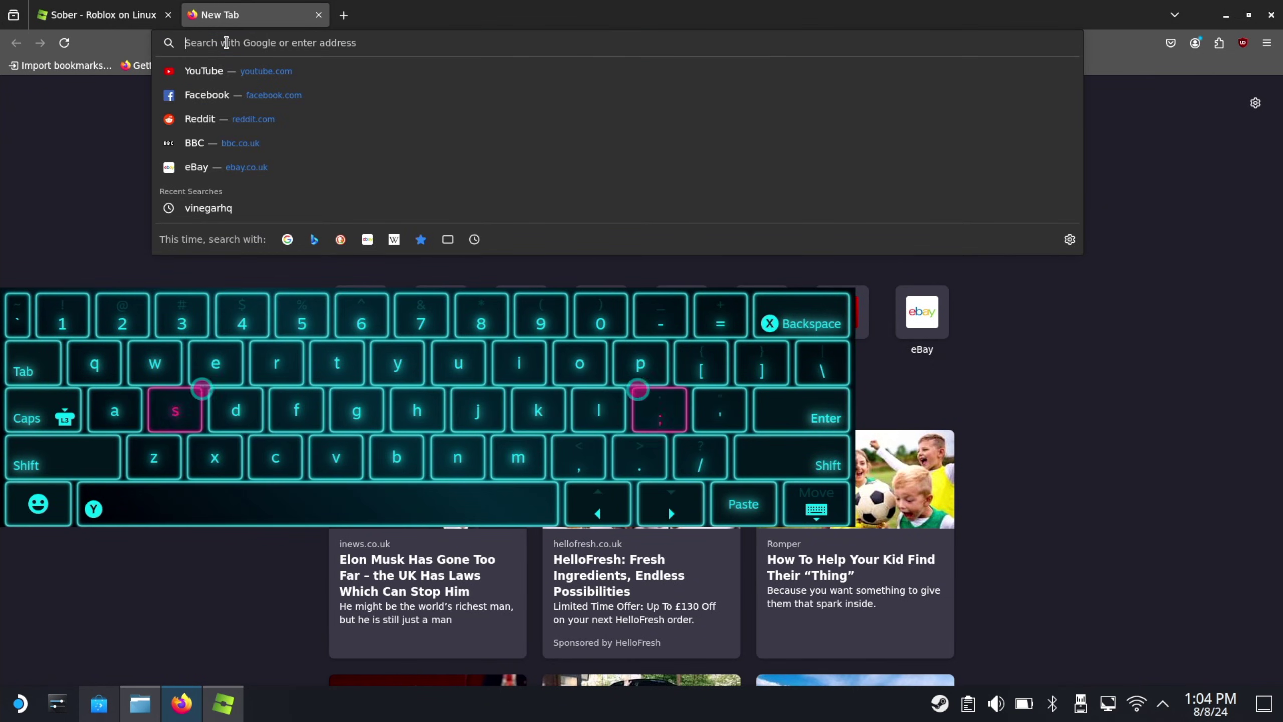
text(r)
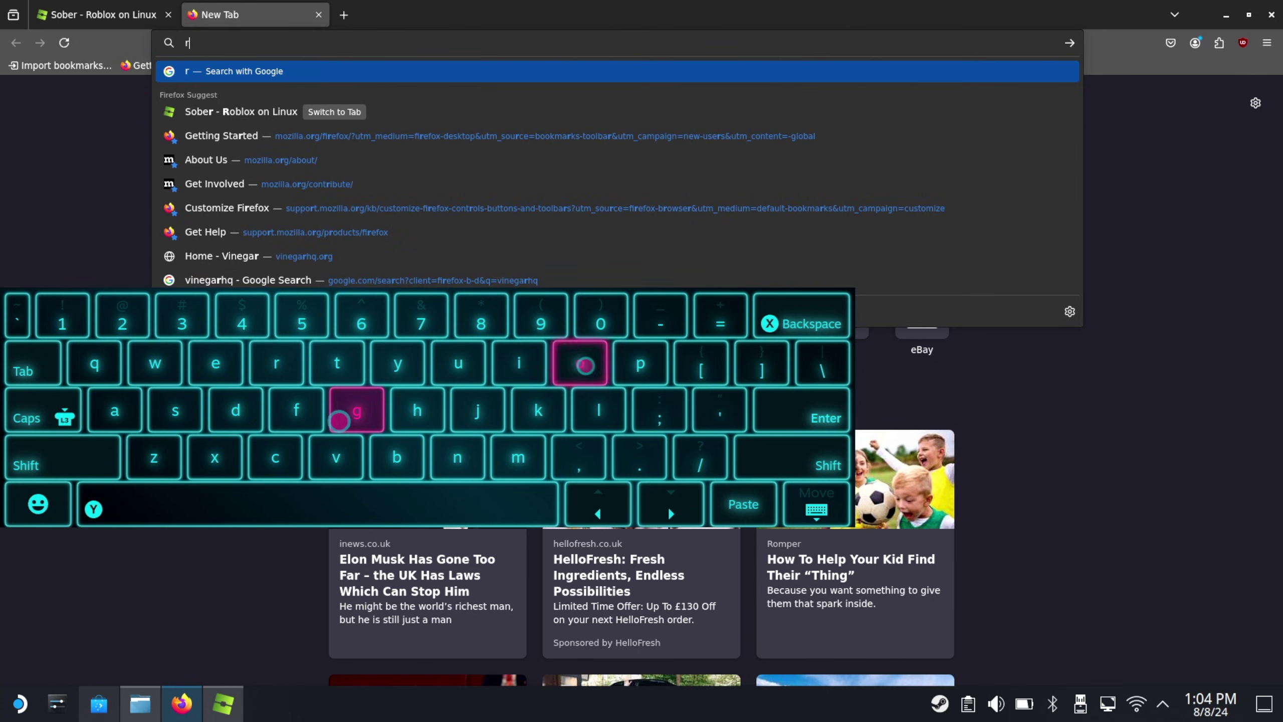
text(oblo)
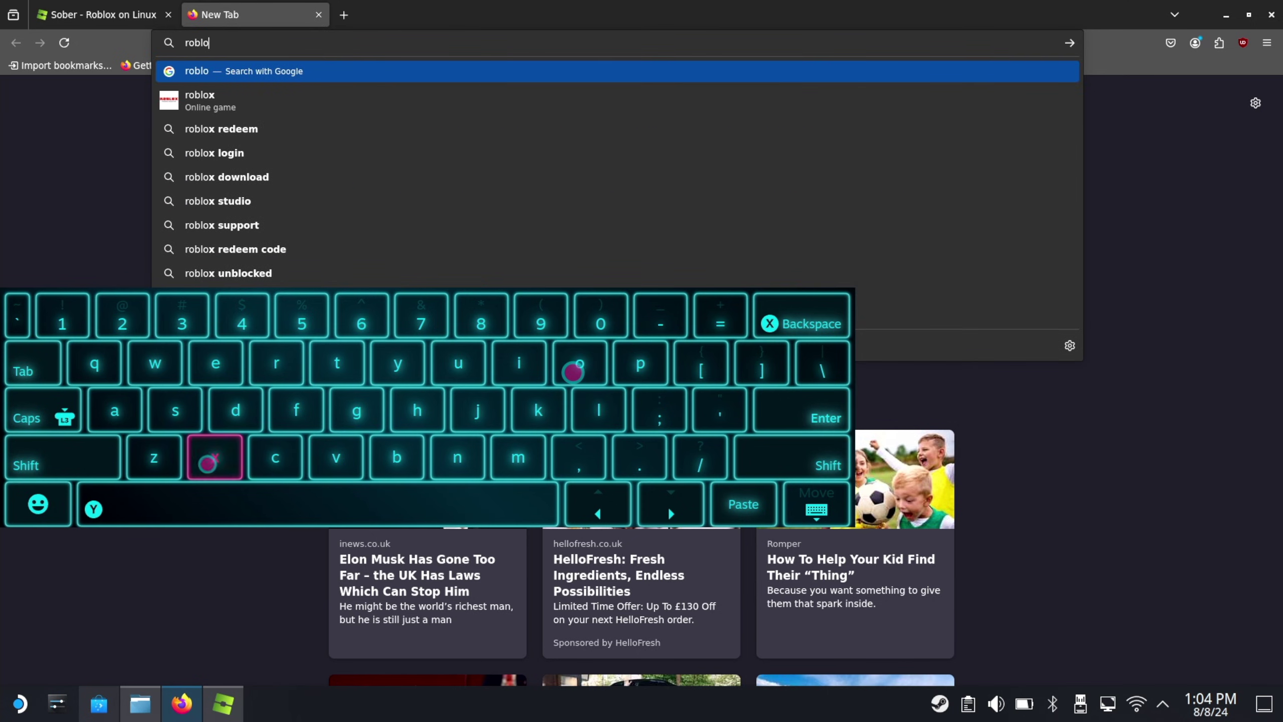
text(x a)
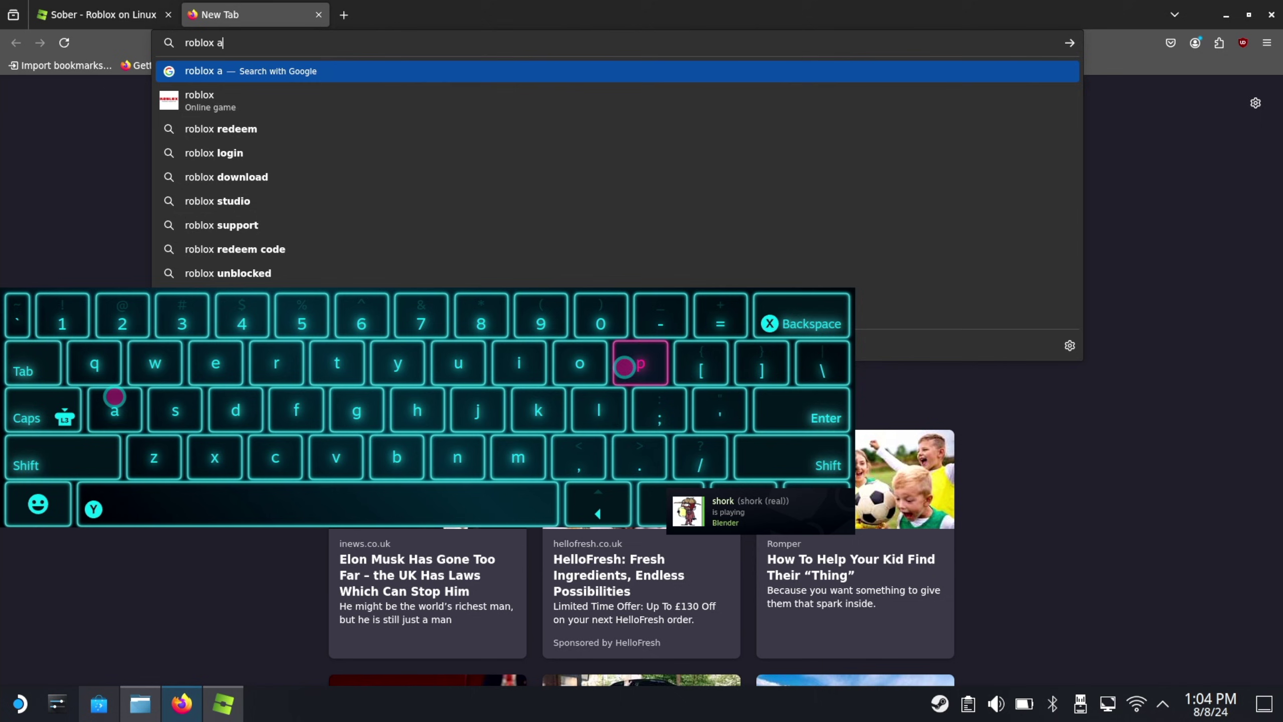
text(pkm)
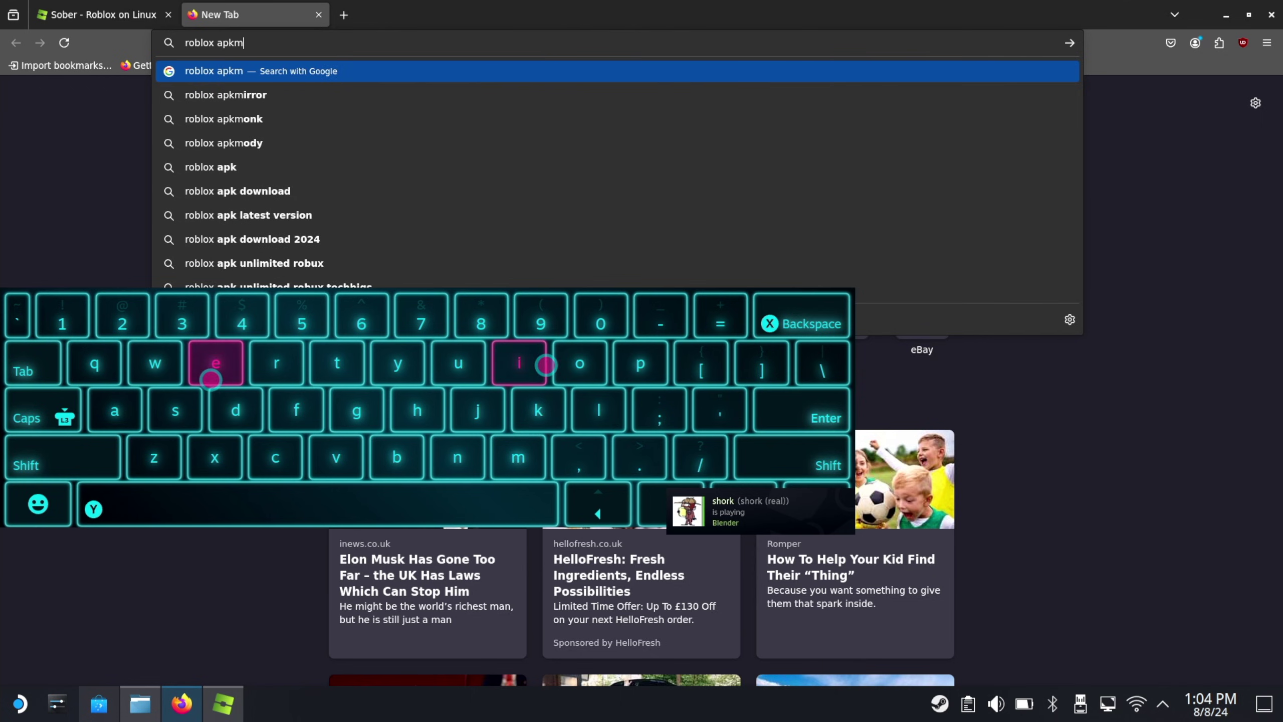
text(irr)
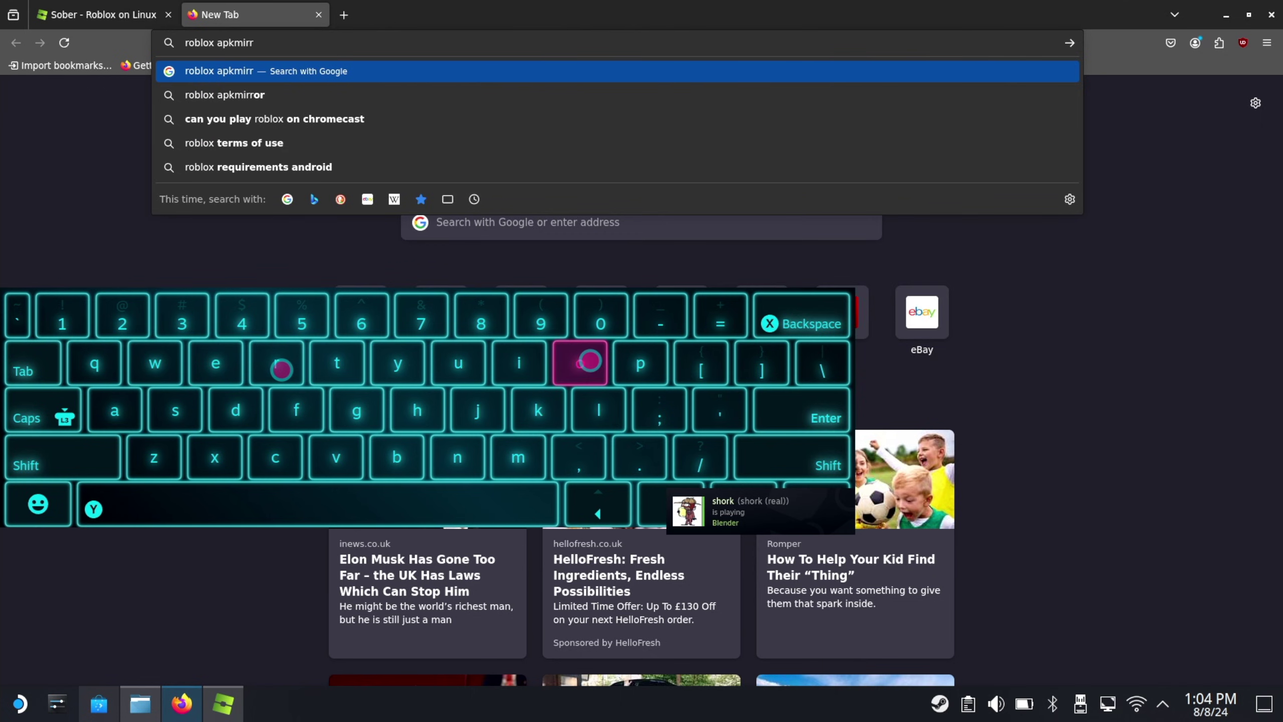
text(or)
key(Return)
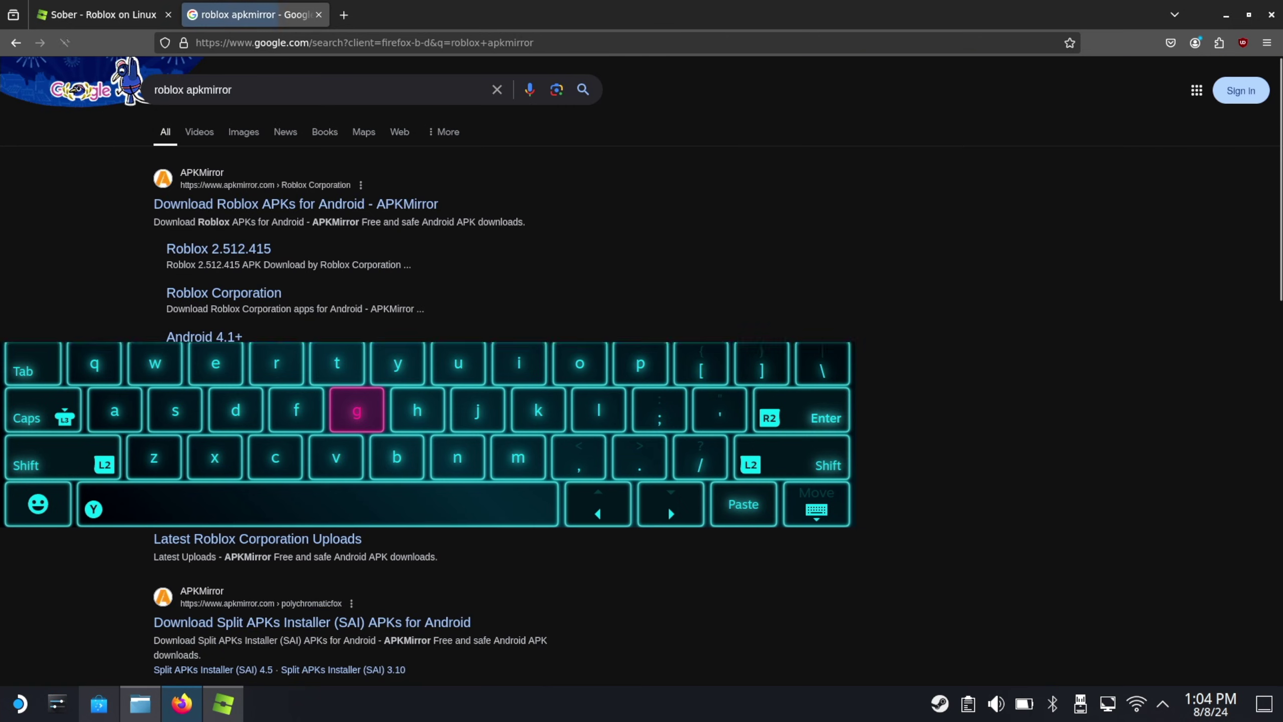
Open the APKMirror page for Roblox APKs from the results and check uBlock Origin's status there.
click(187, 204)
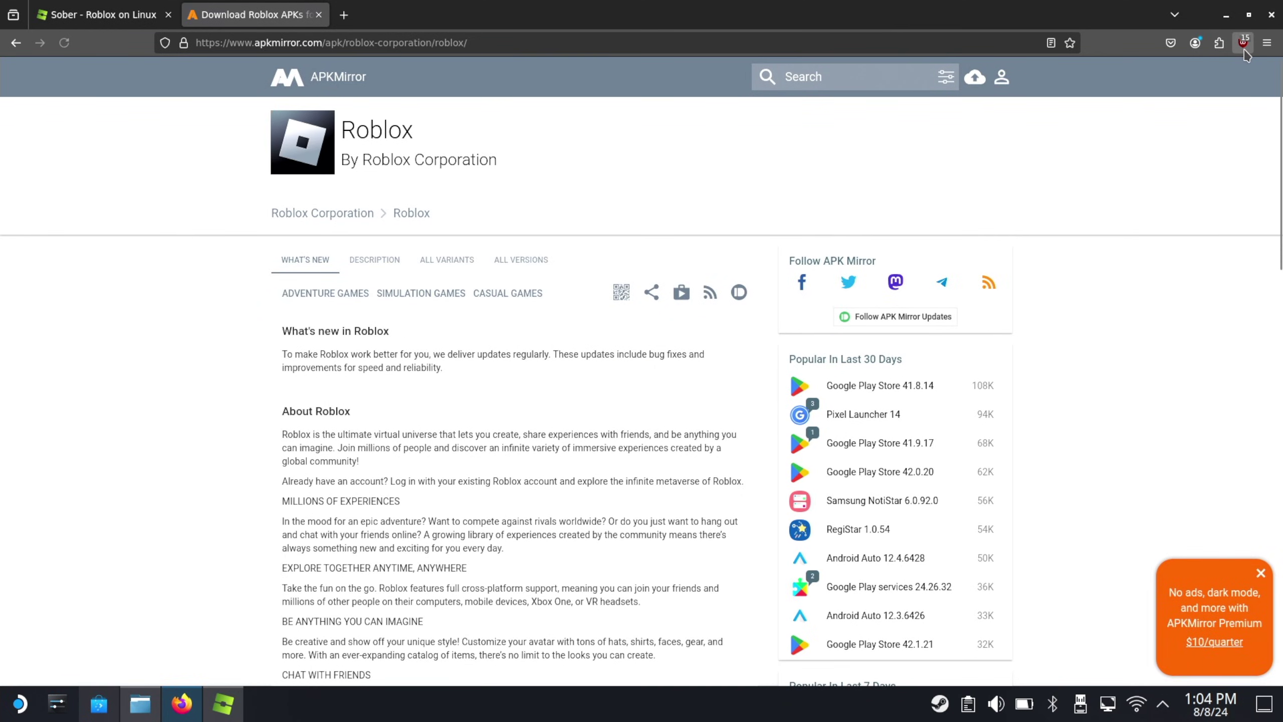
click(1243, 46)
click(1243, 46)
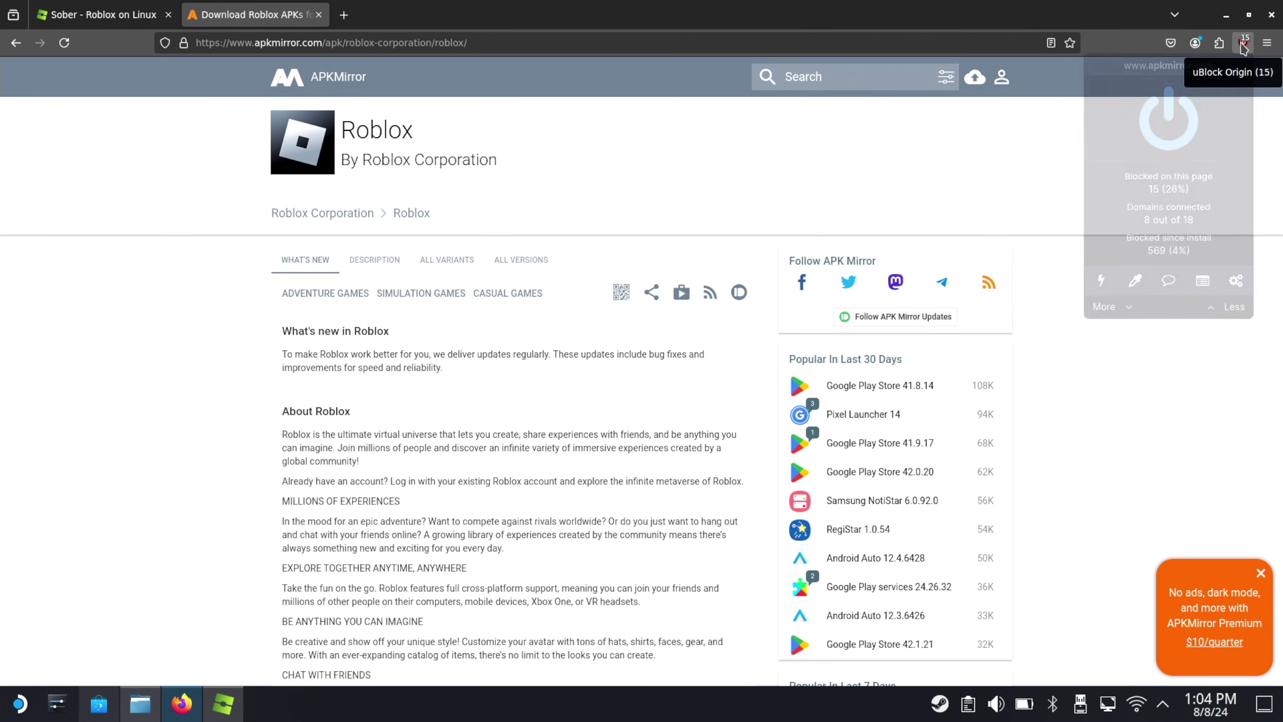
Find the Roblox 2.636.626 release on APKMirror and download its universal APK bundle.
scroll(406, 447, down, 9)
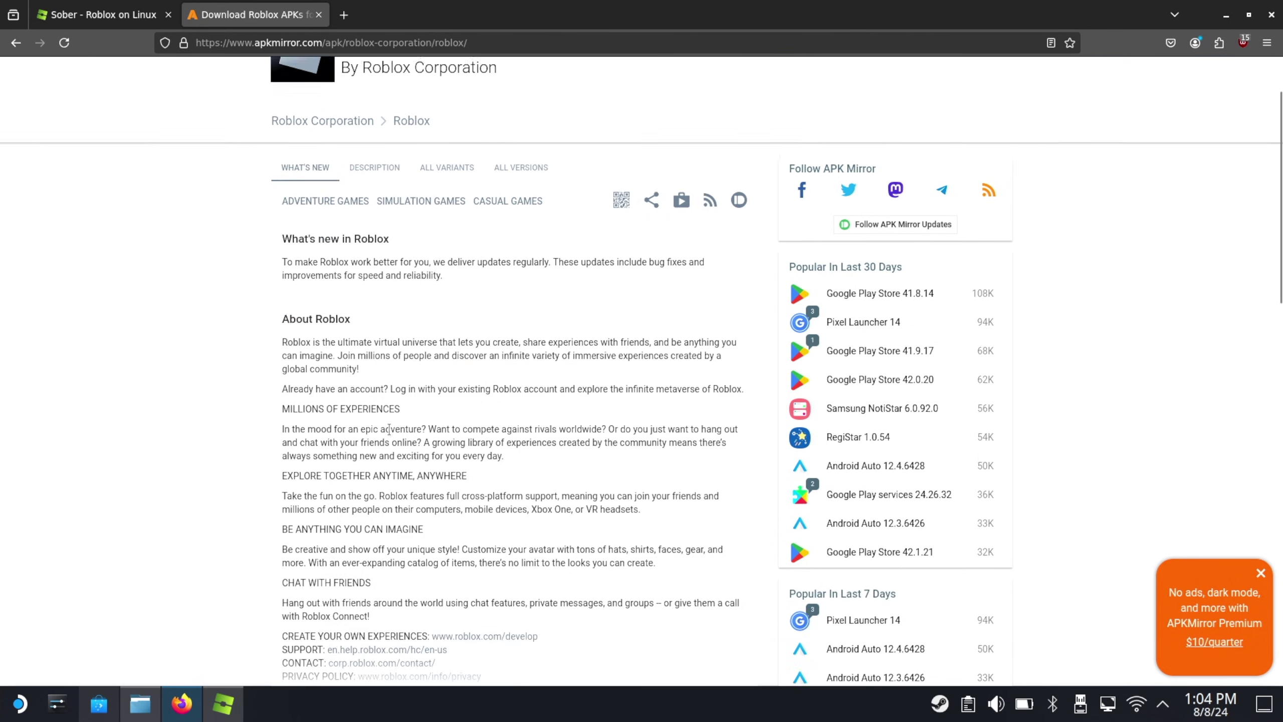
click(445, 417)
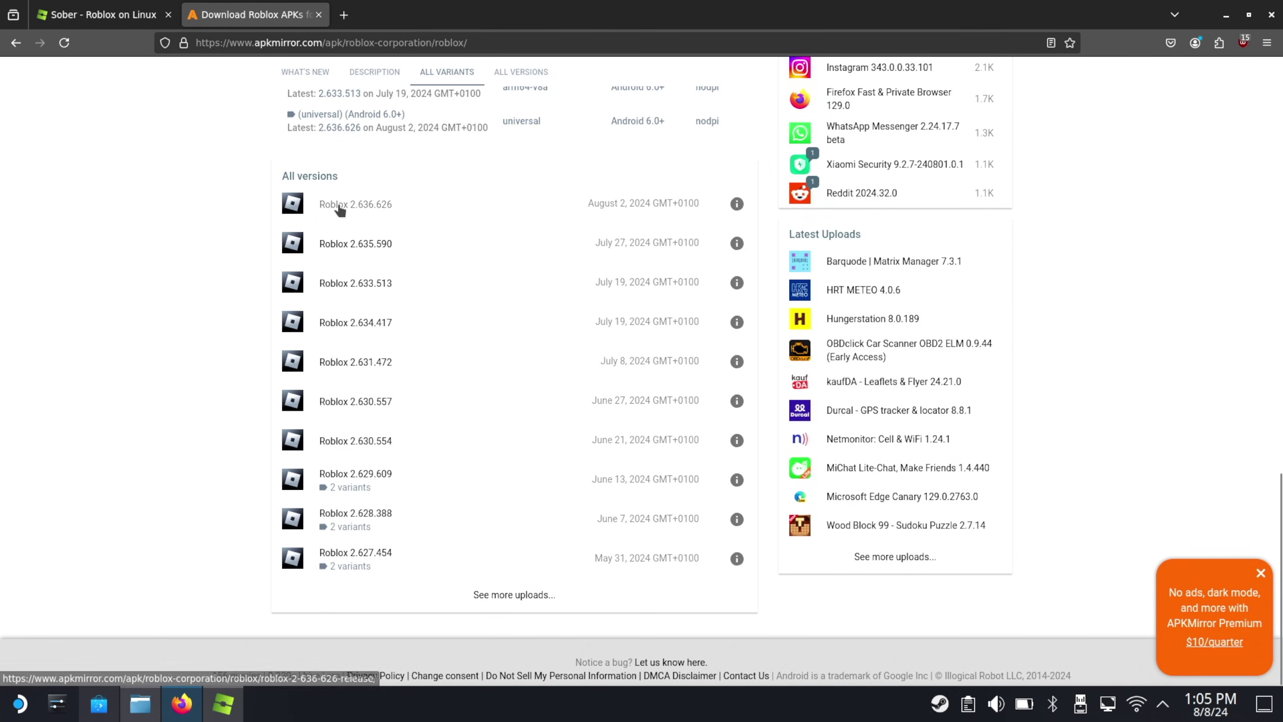
click(336, 203)
scroll(275, 408, down, 13)
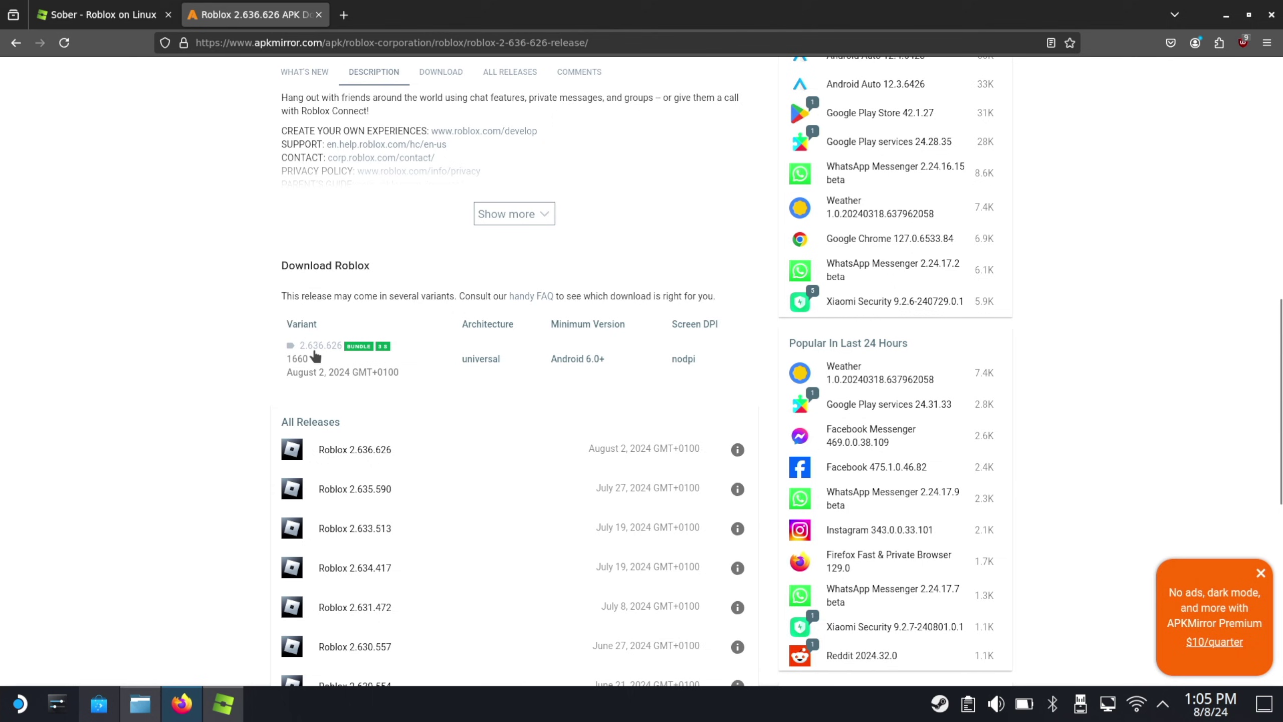
click(320, 350)
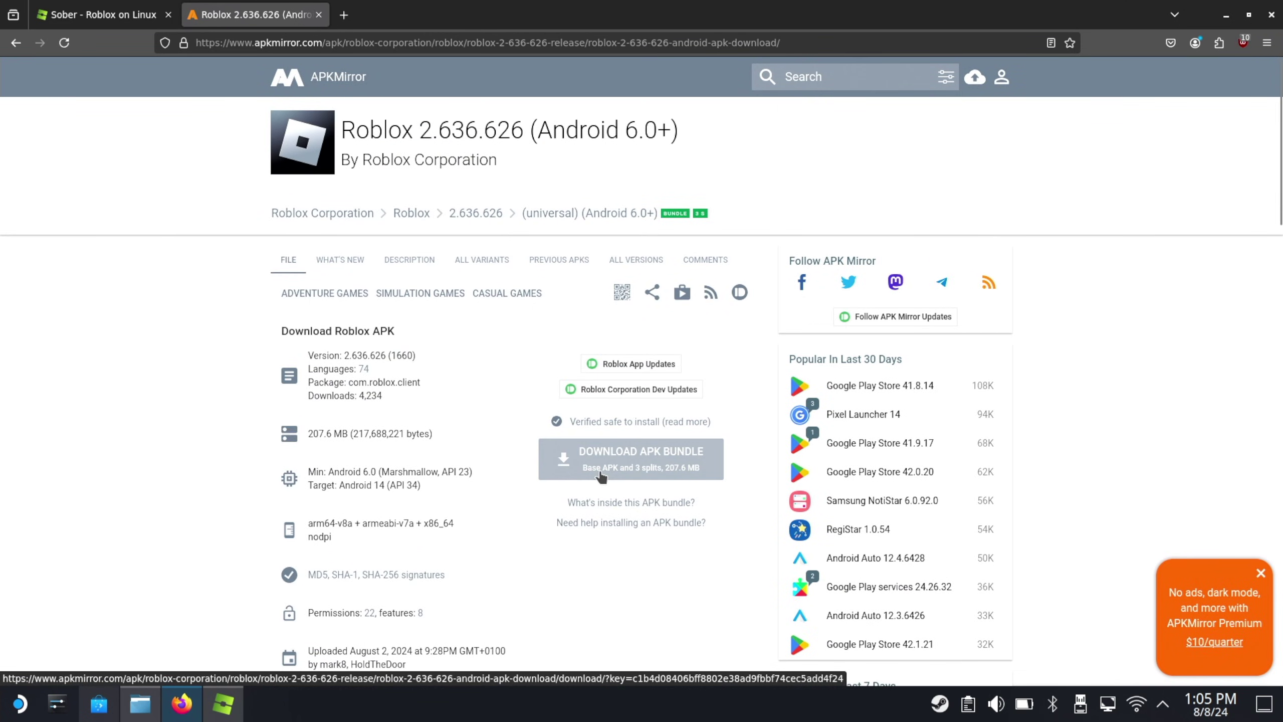
click(602, 473)
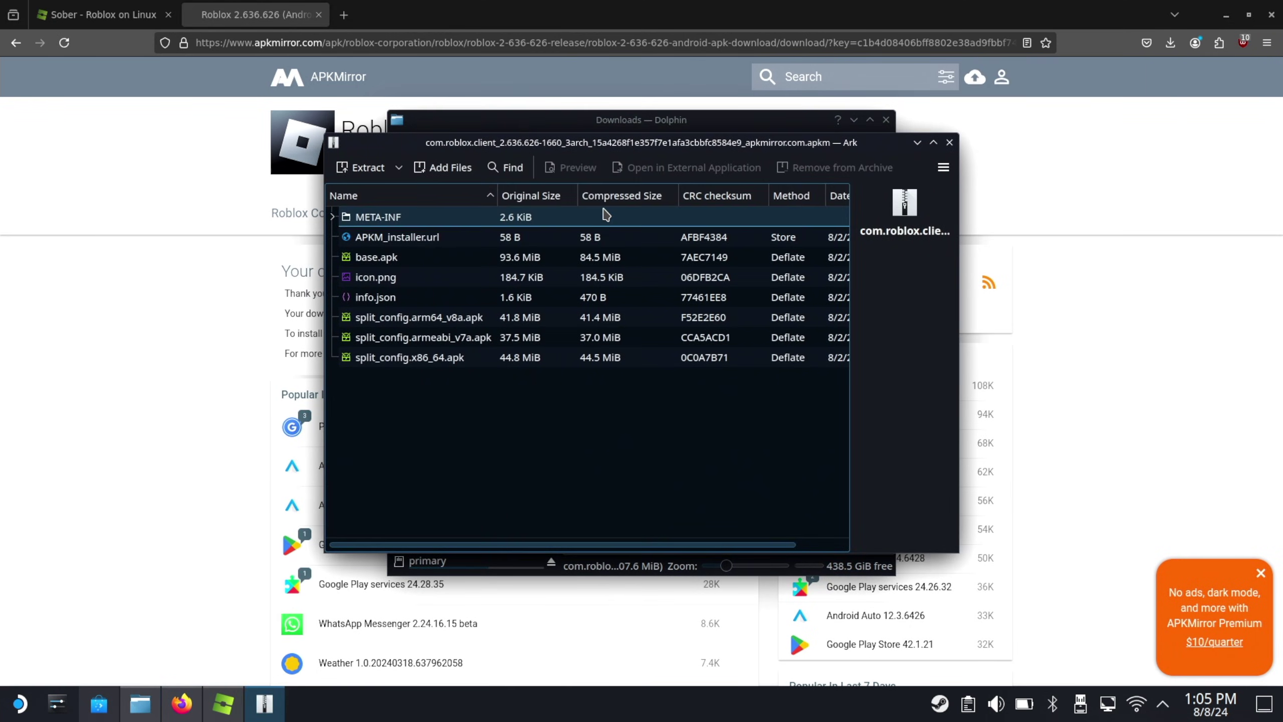
Extract the whole downloaded Roblox archive in Ark into its own subfolder in Downloads.
click(399, 168)
click(377, 190)
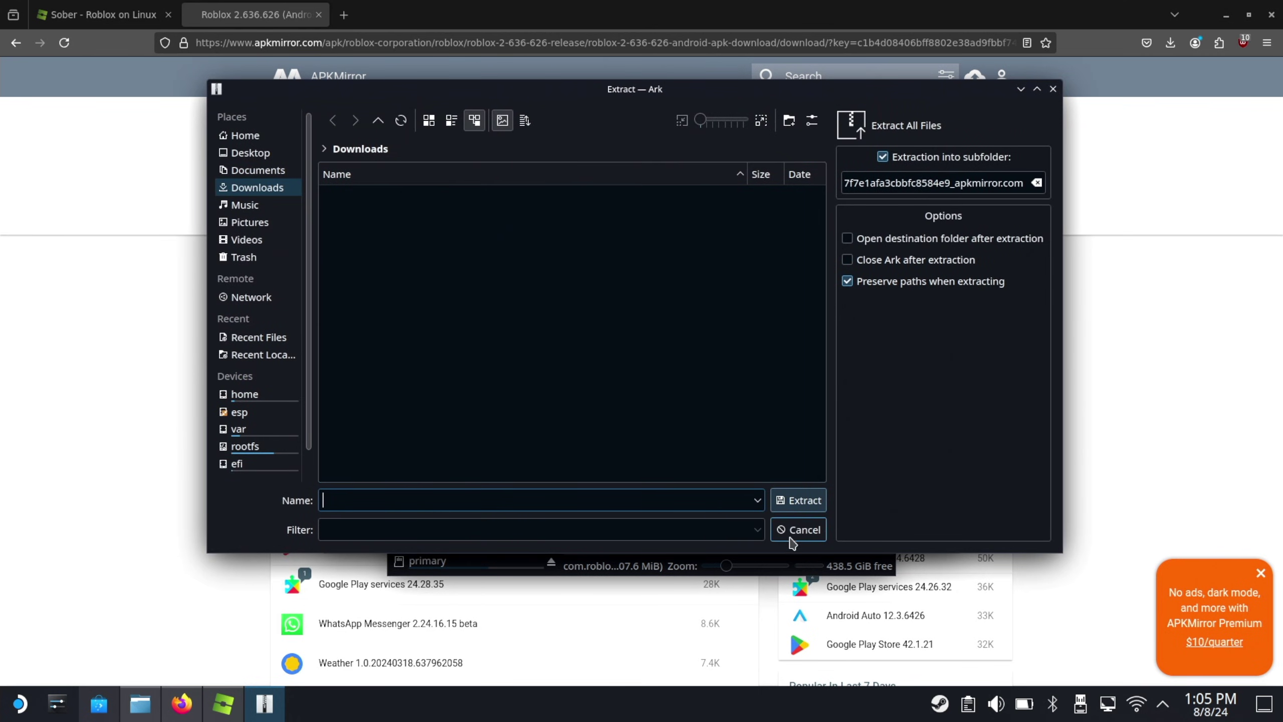
click(799, 503)
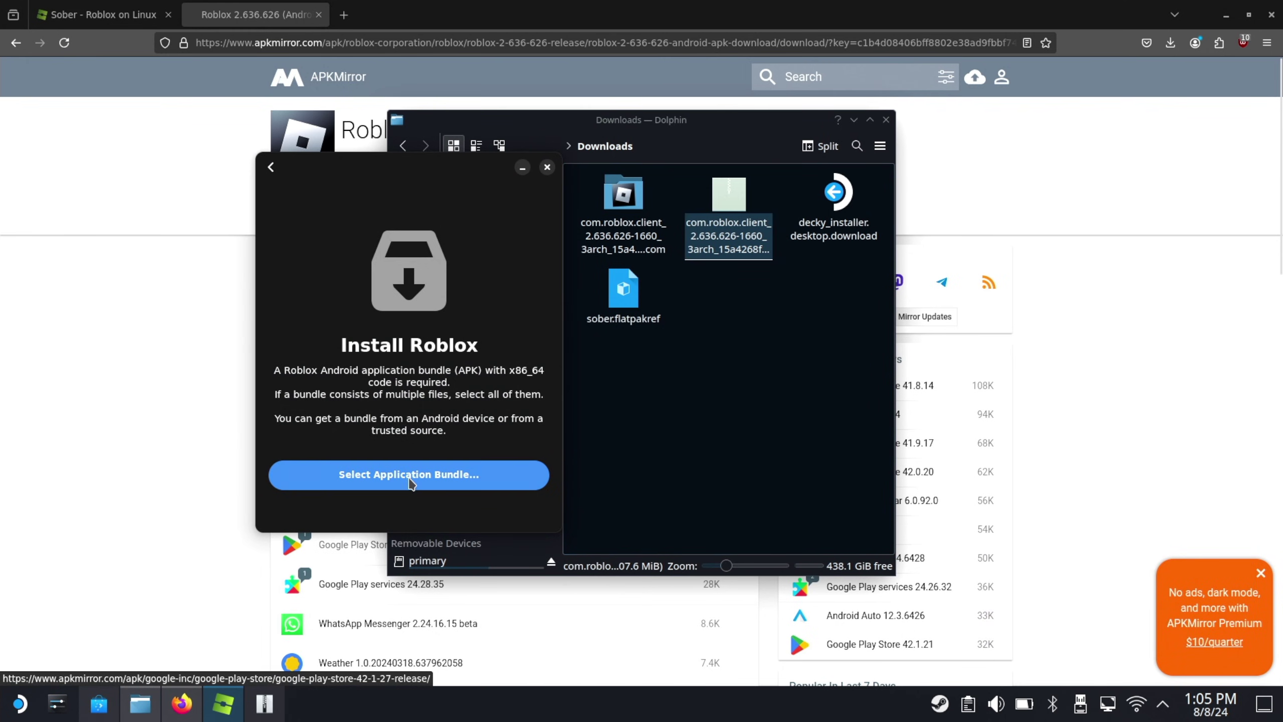
Load base.apk through split_config.x86_64.apk from the extracted Roblox folder in Downloads as Sober's application bundle.
click(412, 482)
click(471, 245)
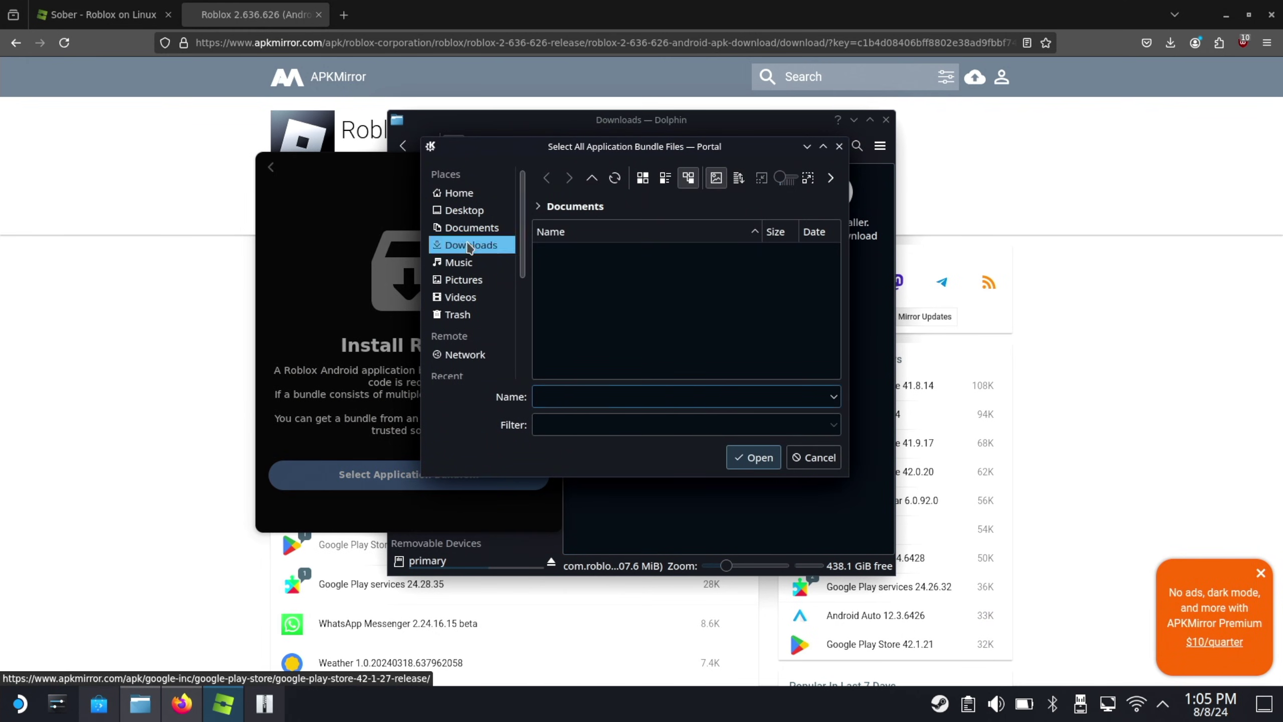
double_click(559, 251)
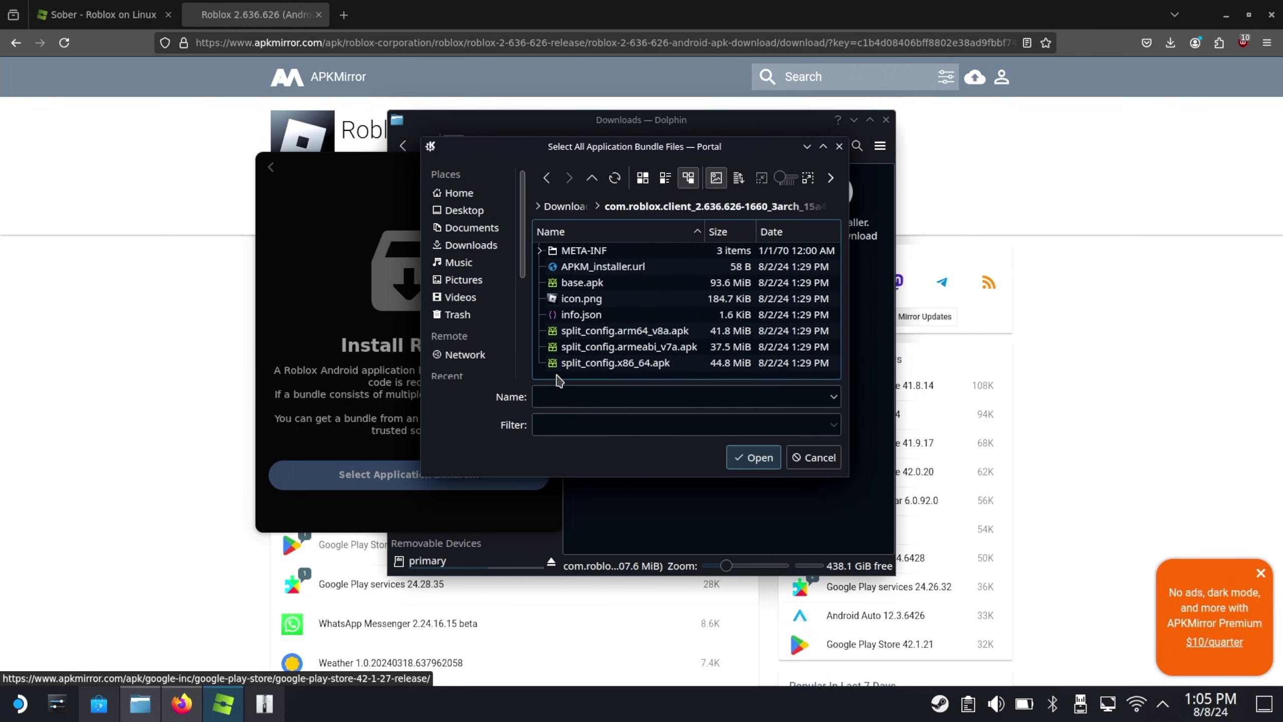
drag(558, 380, 605, 294)
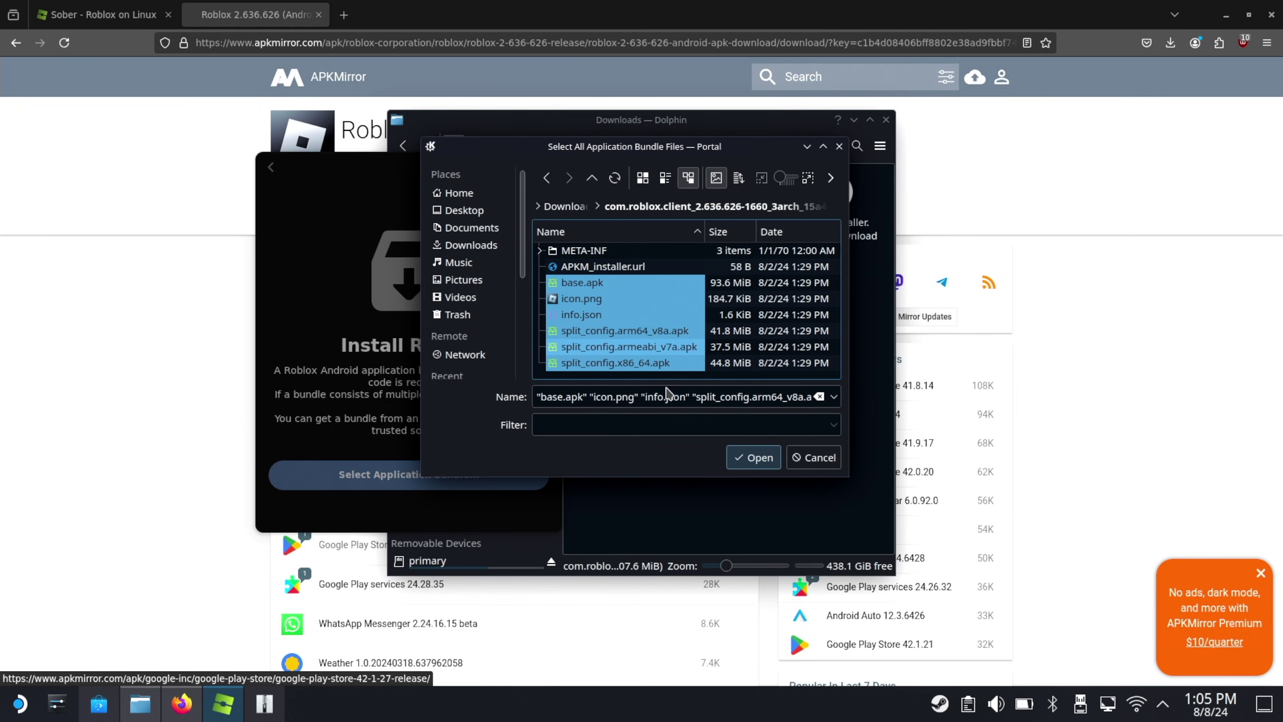
click(754, 457)
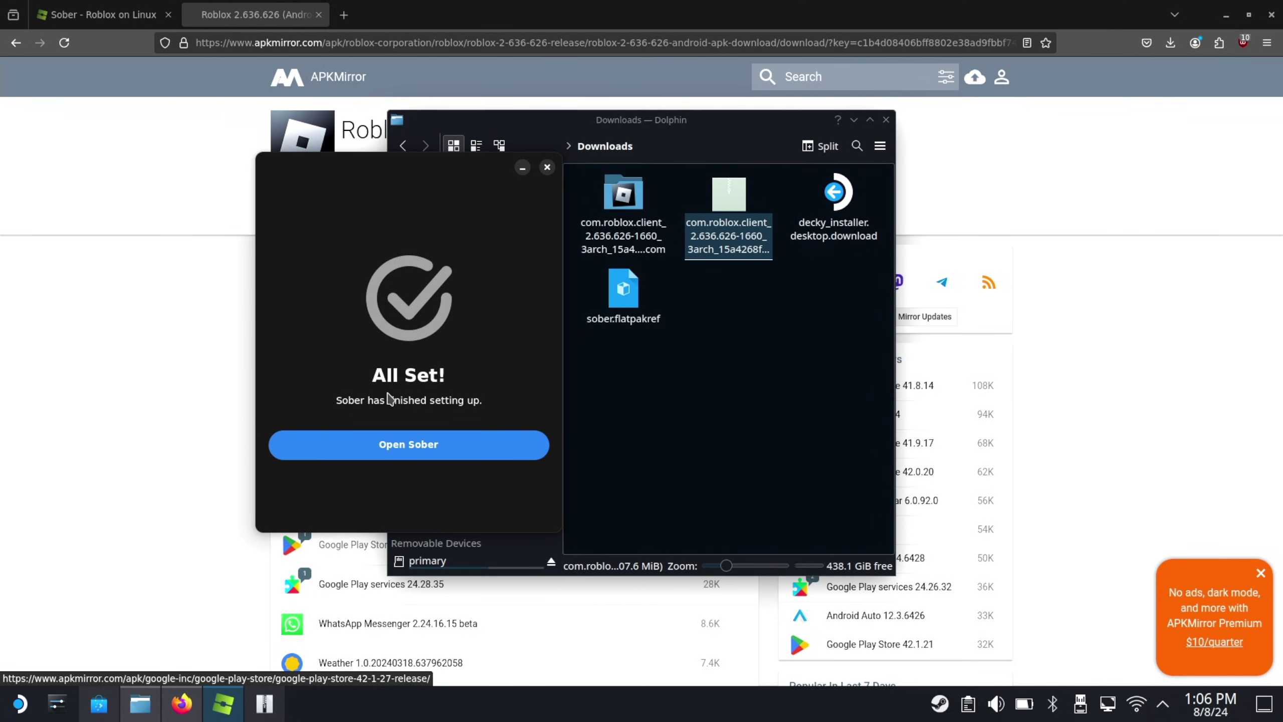
Open Sober after setup and sign in to Roblox by logging in with another device.
click(355, 452)
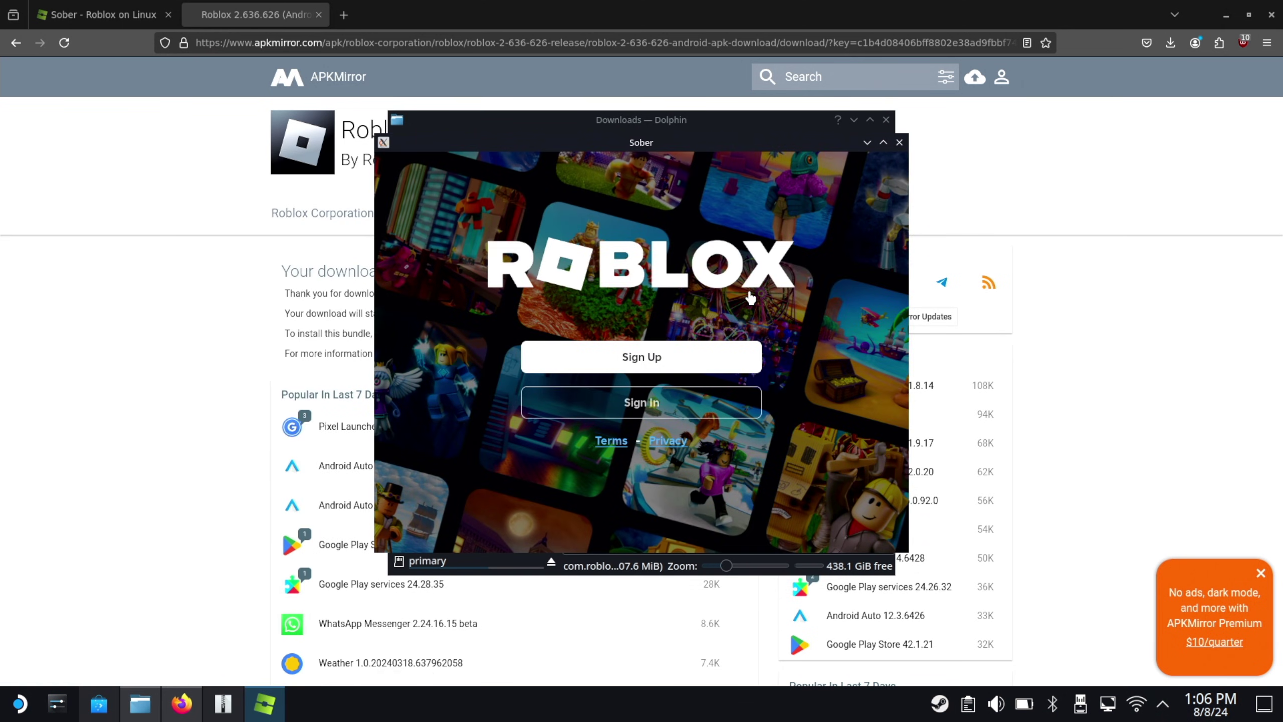
click(642, 403)
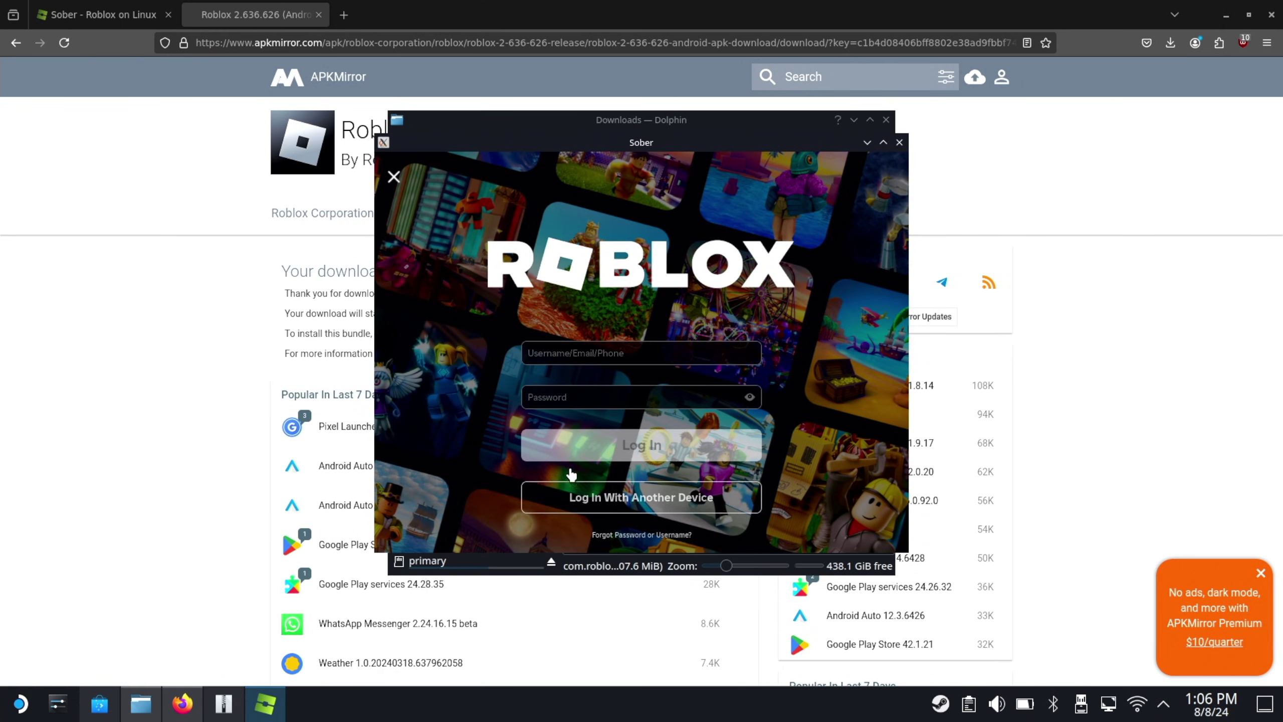
click(586, 509)
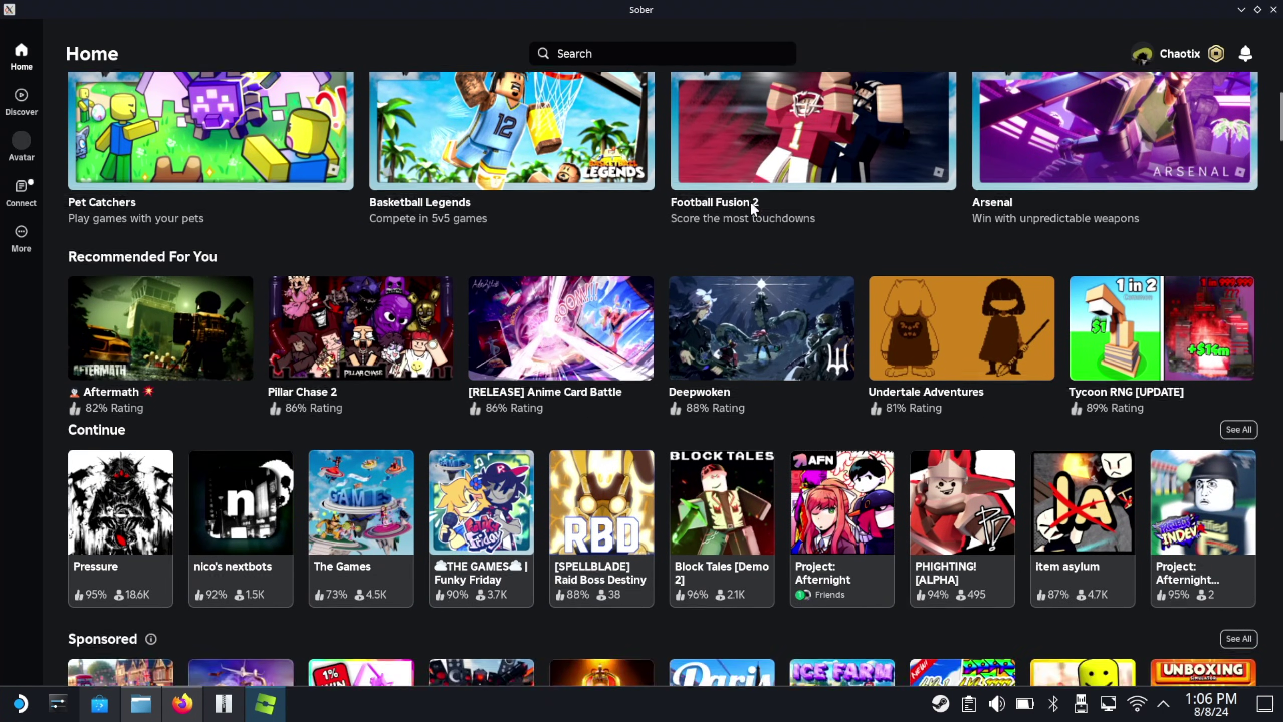
Browse the Roblox home page and launch Pressure from the Continue row.
scroll(750, 201, down, 5)
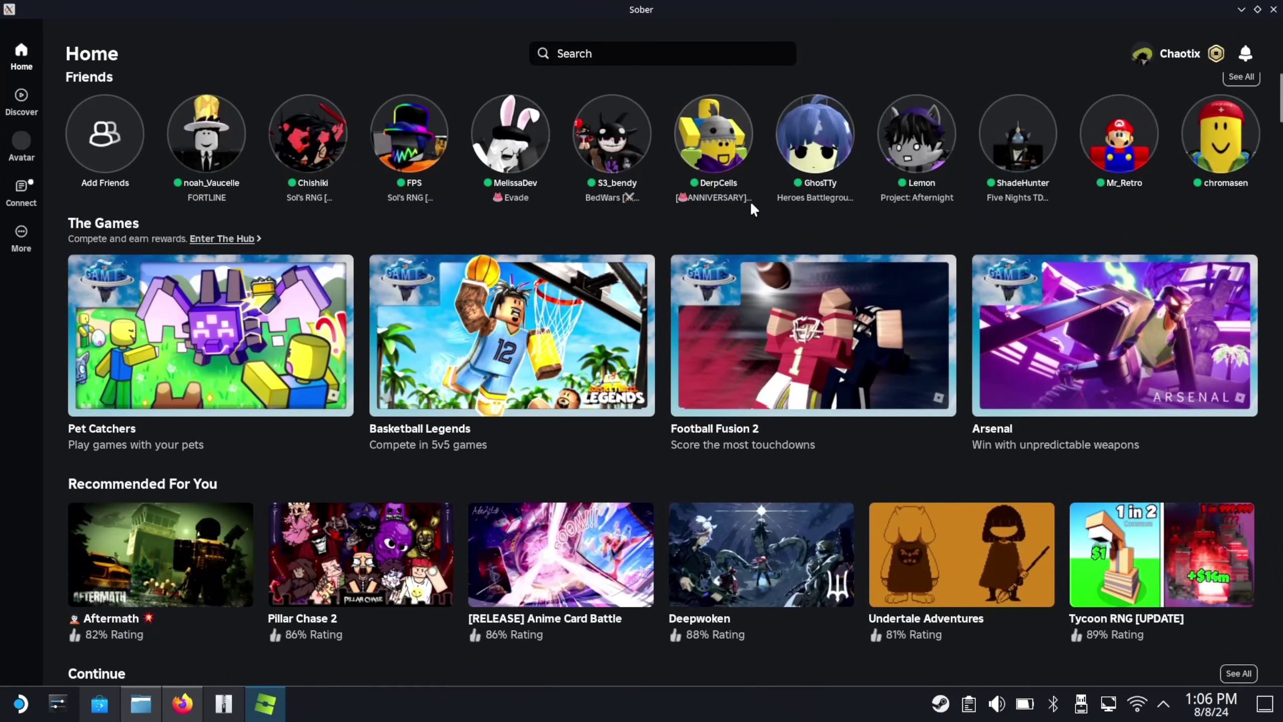
scroll(566, 215, down, 5)
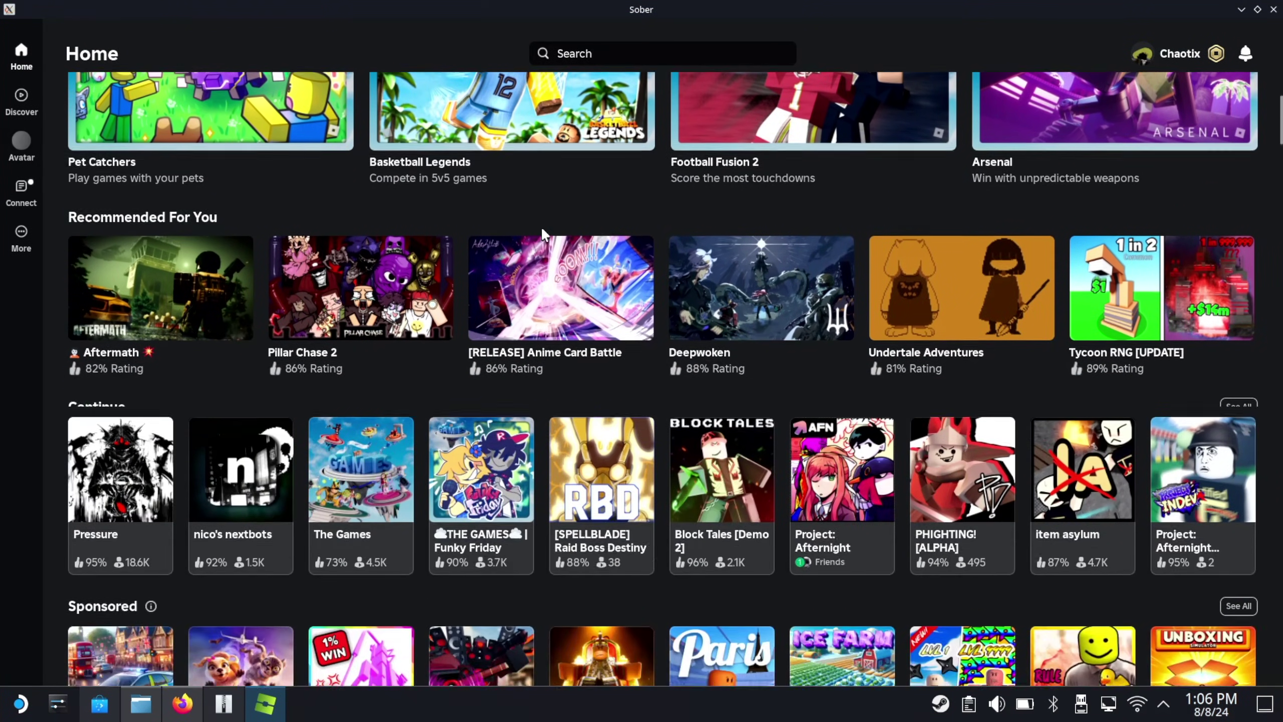
mouse_move(109, 450)
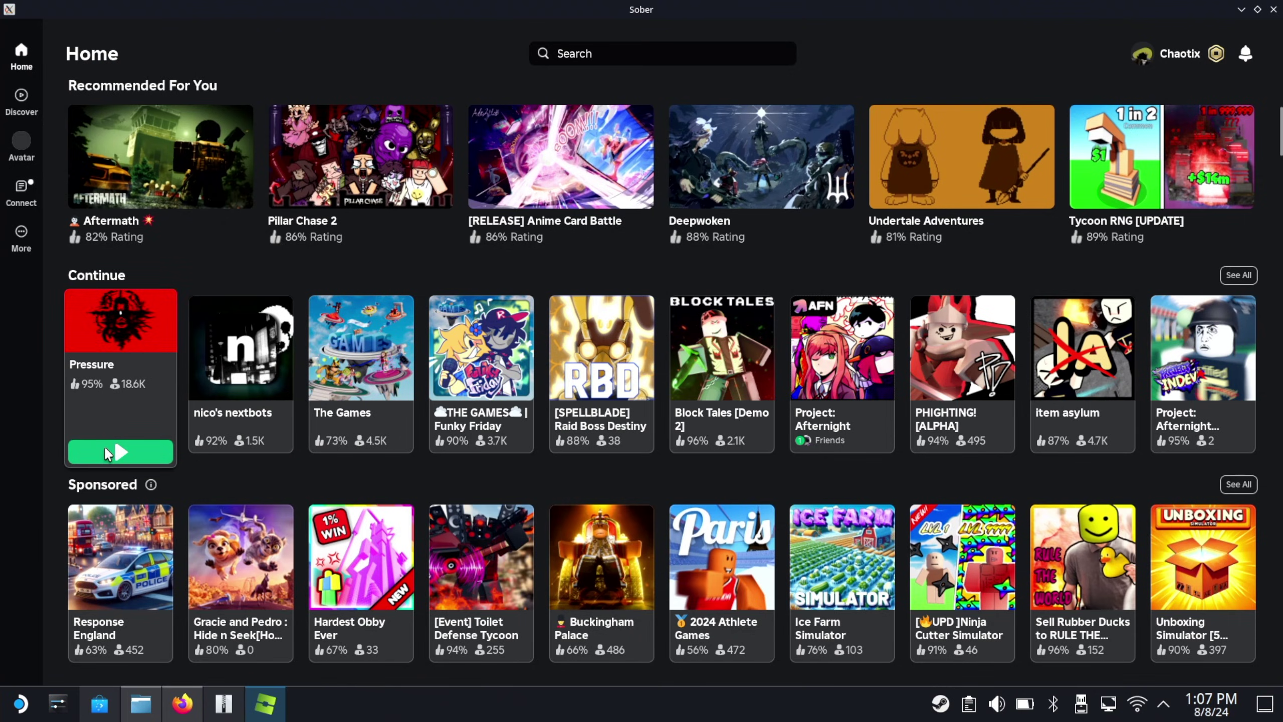
click(108, 452)
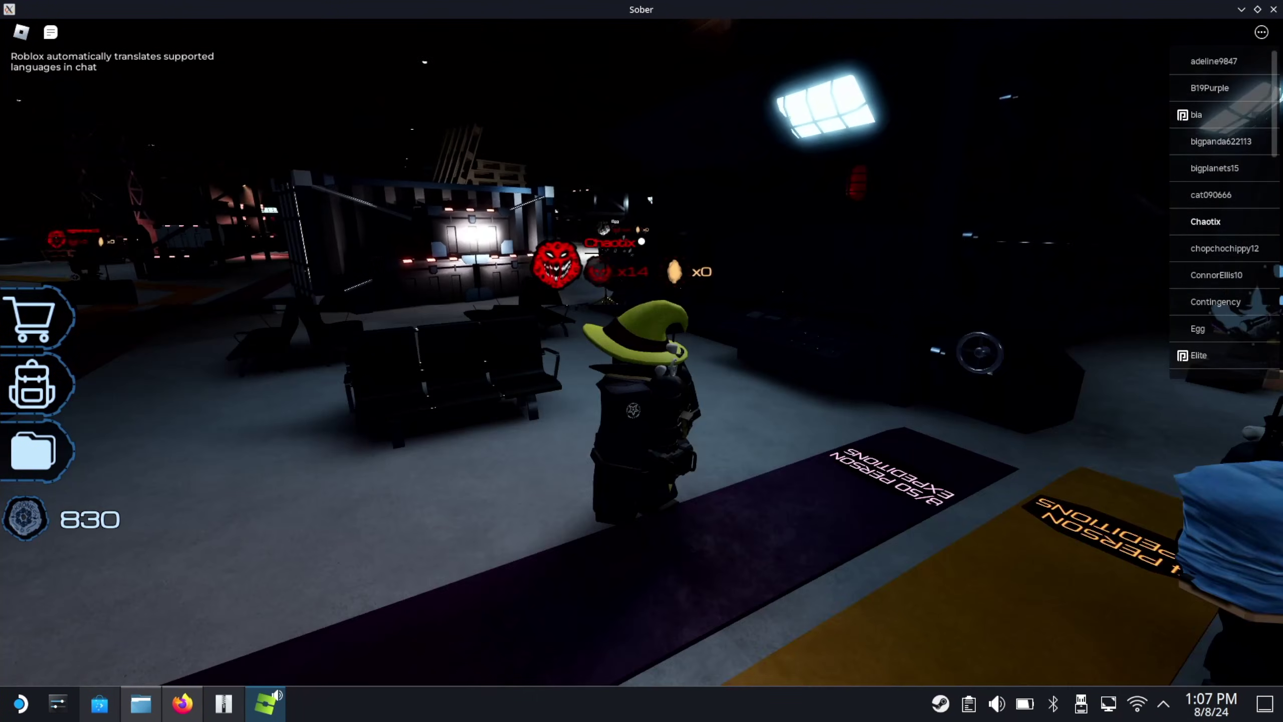
Walk the character forward through the Pressure lobby to test the game.
key(w)
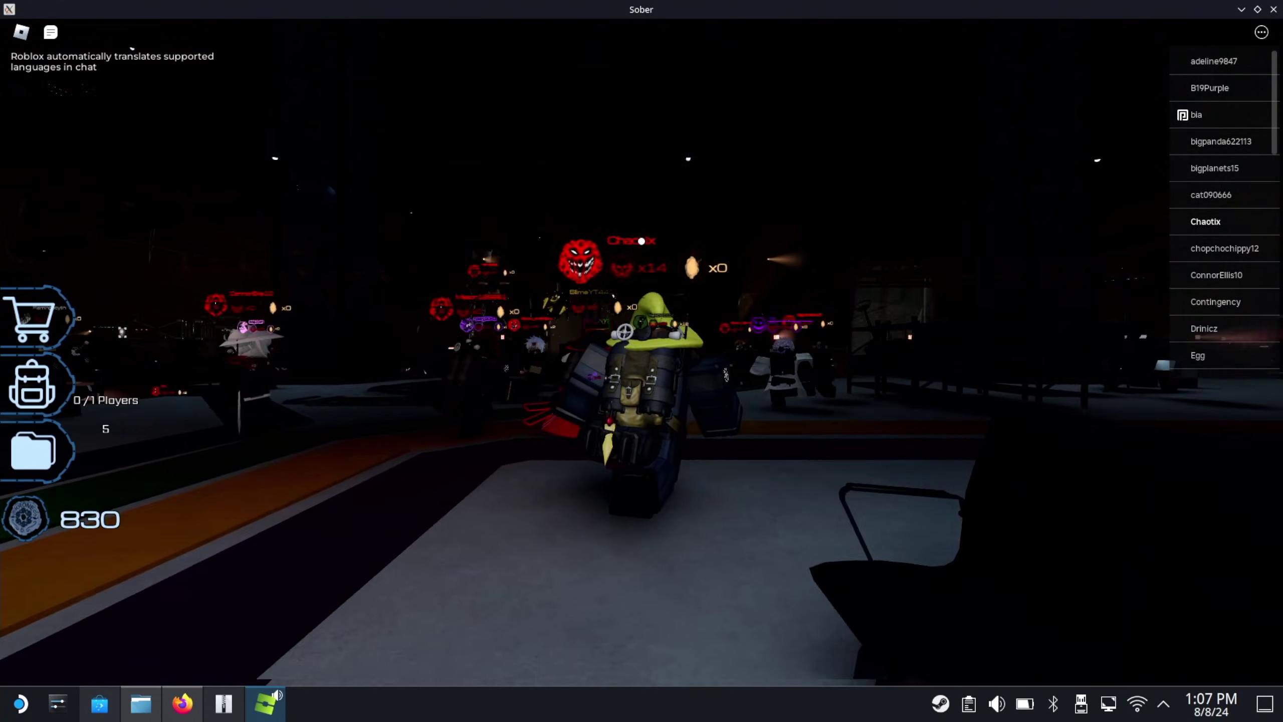
key(w)
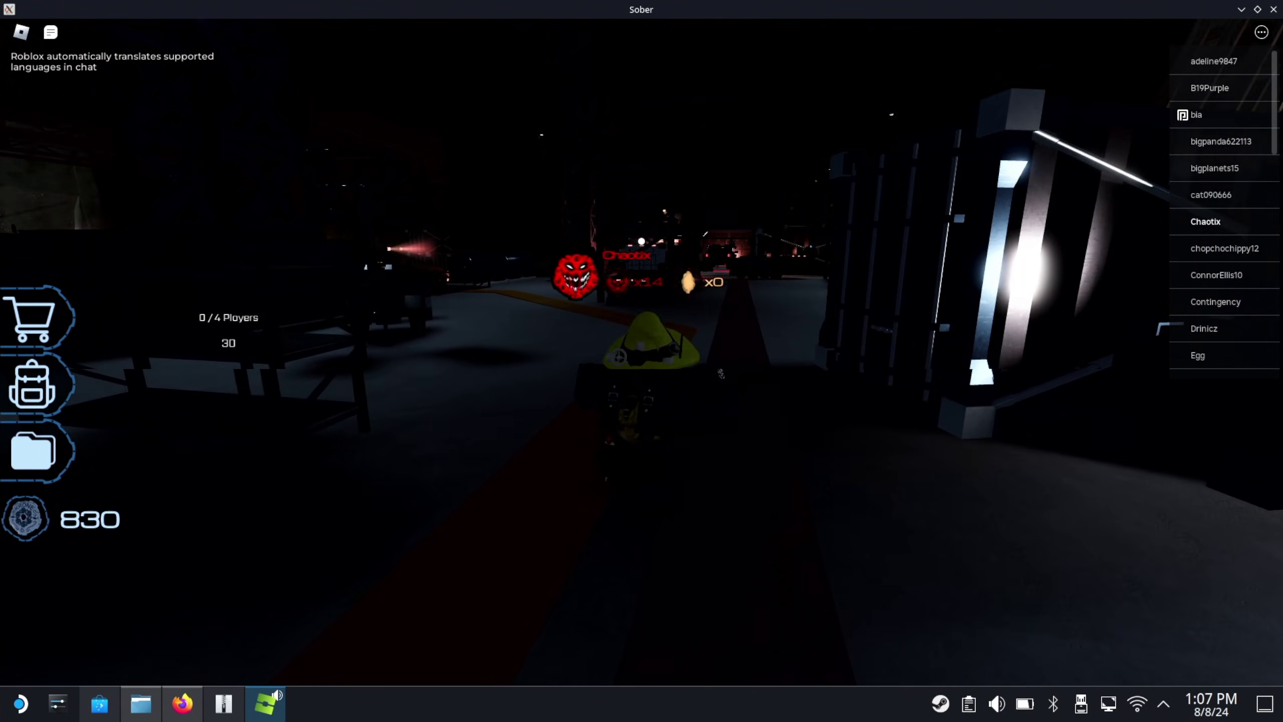
key(w)
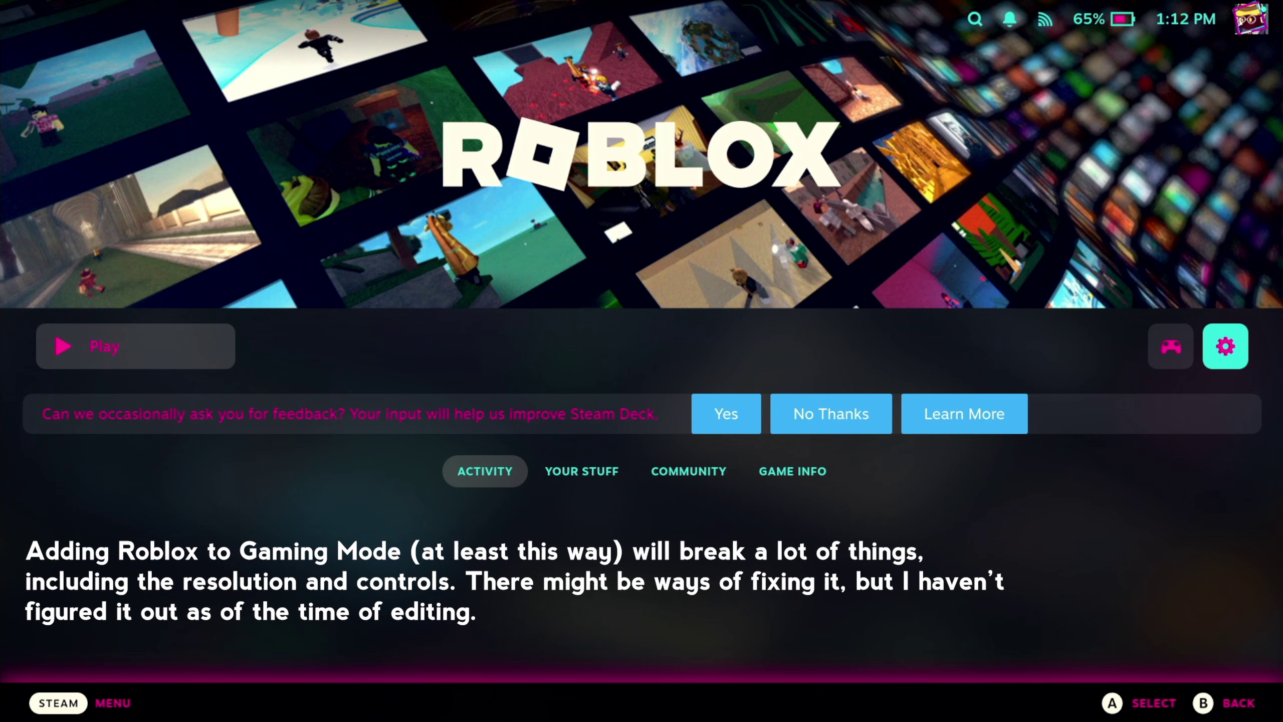
Launch Roblox from its library page in Steam Deck Gaming Mode.
key(Left)
key(Left)
key(Right)
key(Left)
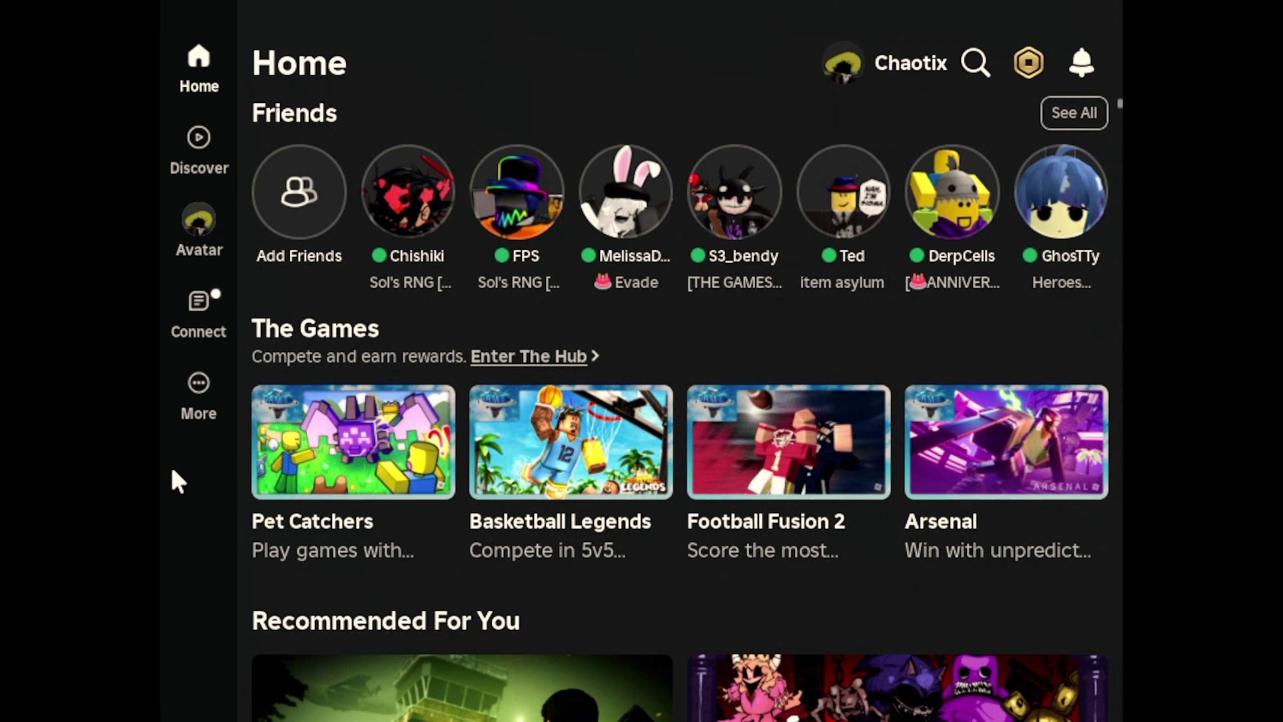
Bring up Roblox's controller settings in Steam and open the current button layout for editing.
key(super)
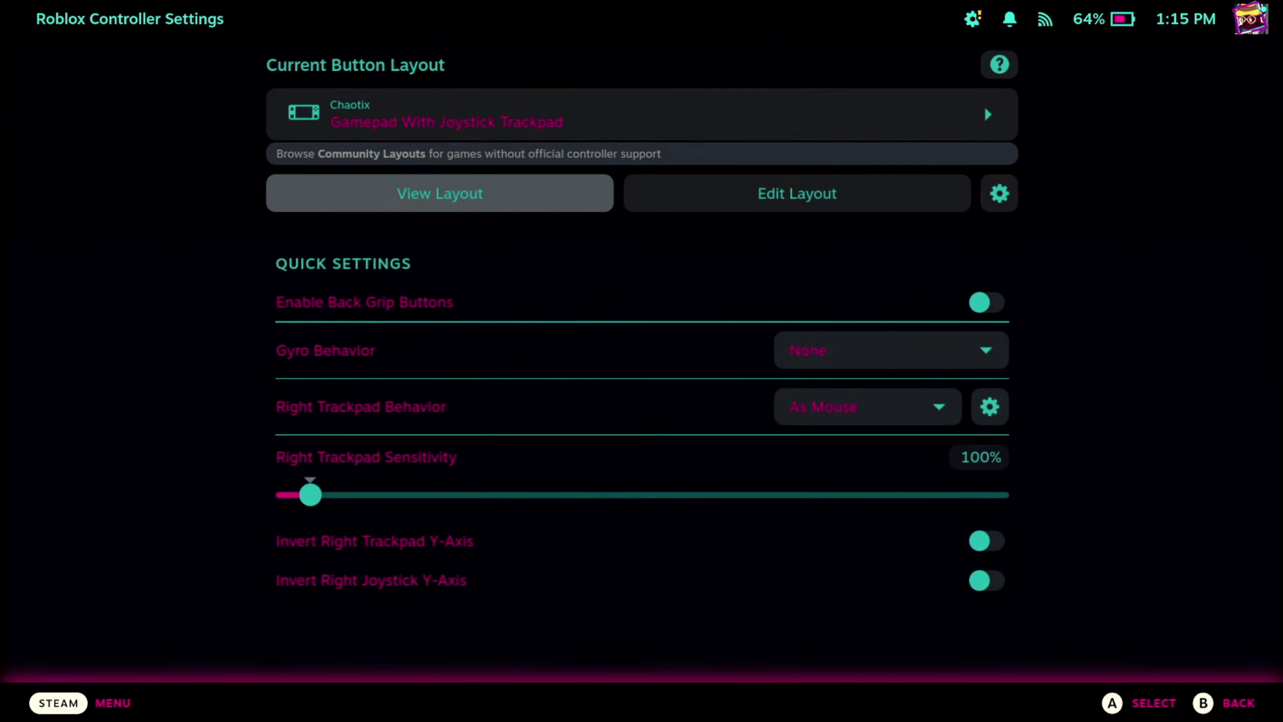
key(Right)
key(Return)
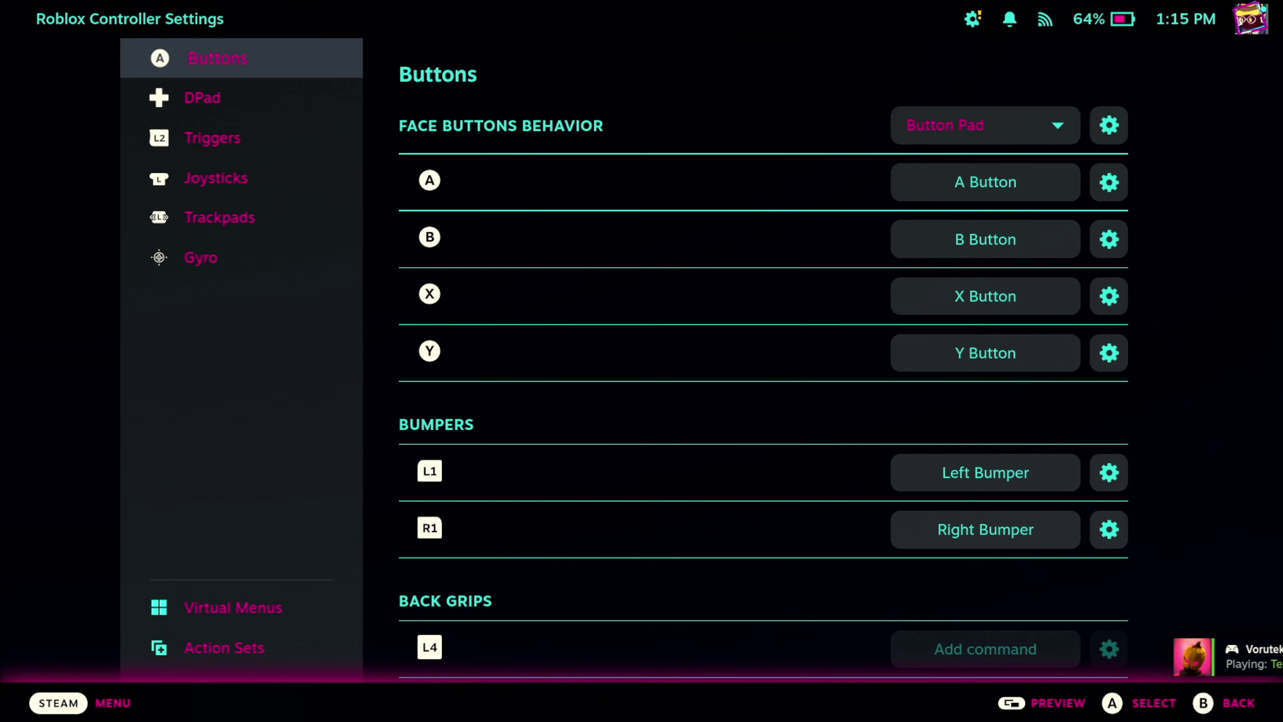
Look through the layout's input categories from Buttons and DPad to Trackpads and Gyro.
key(Down)
key(Up)
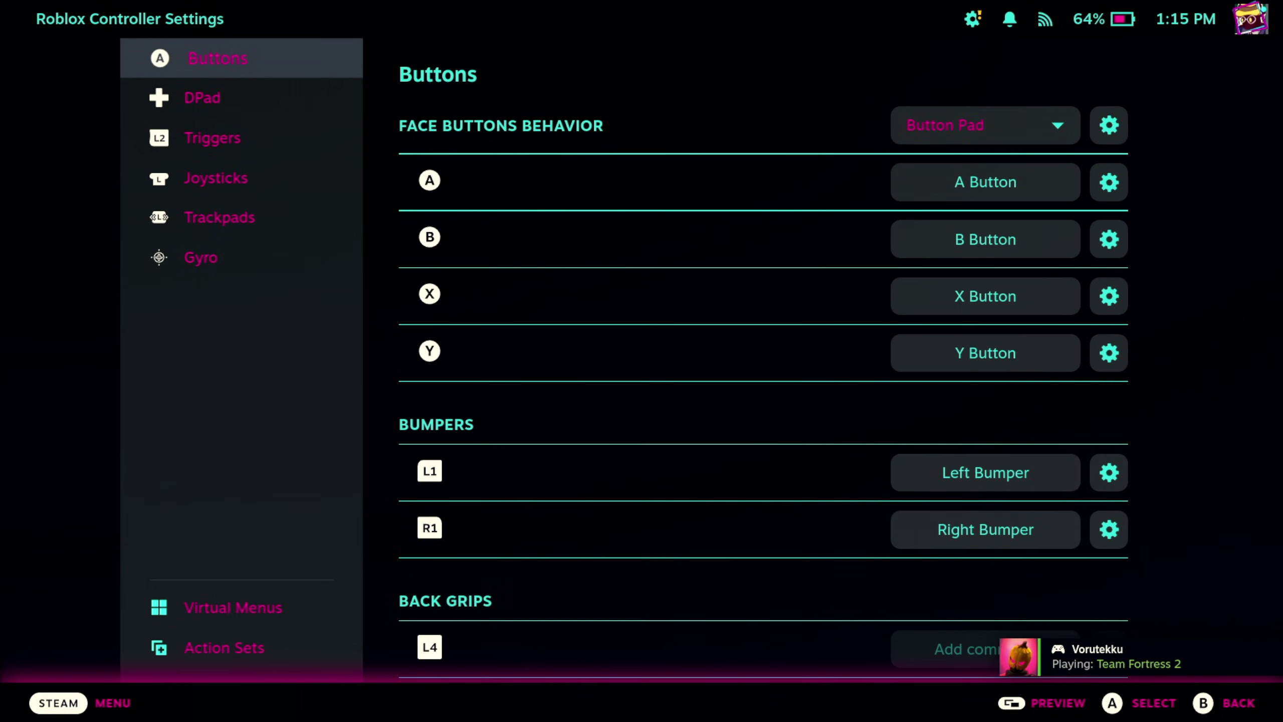
key(Down)
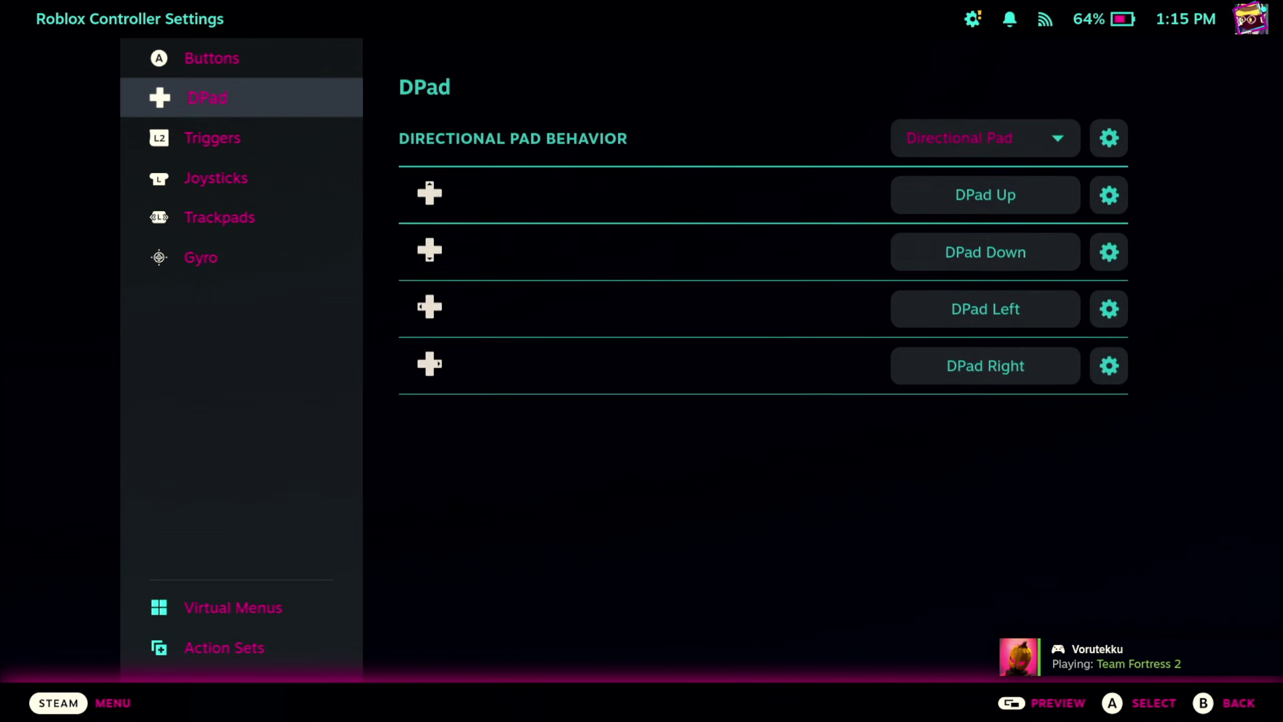
key(Down)
key(Down)
key(Down)
key(Down)
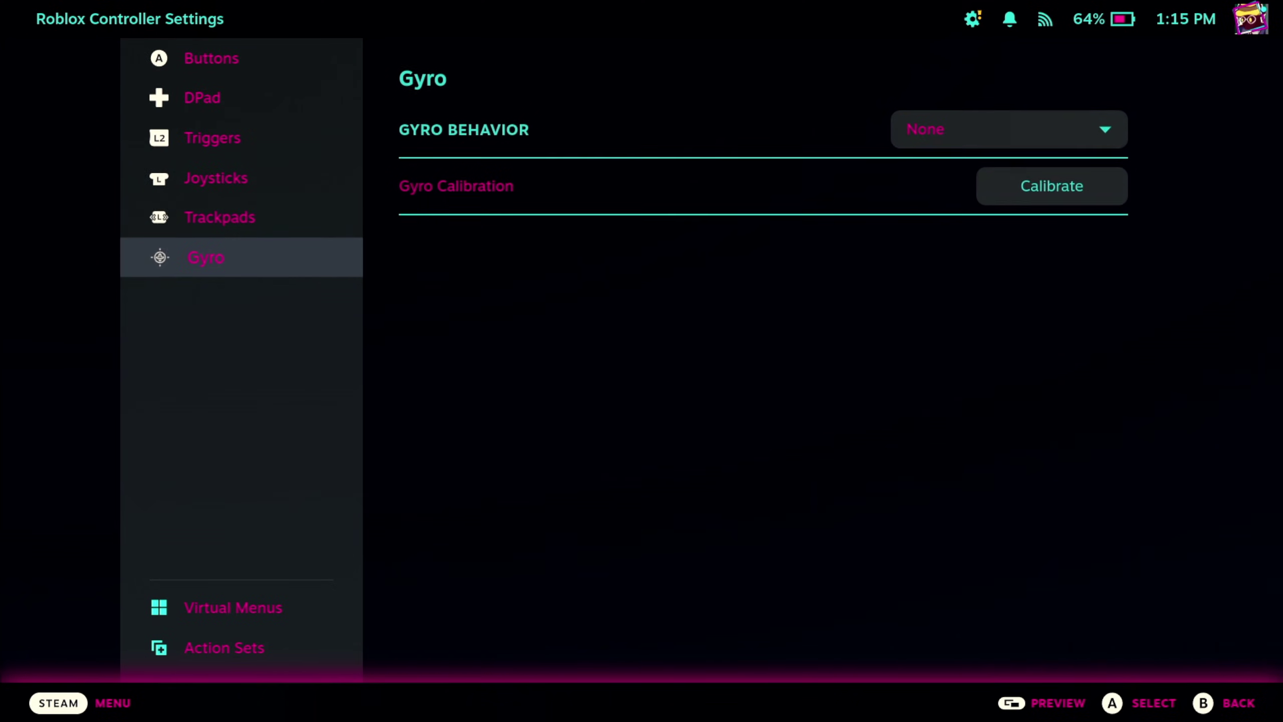
Open the command selection for the right trackpad's click and browse its command categories.
key(Up)
key(Right)
key(Down)
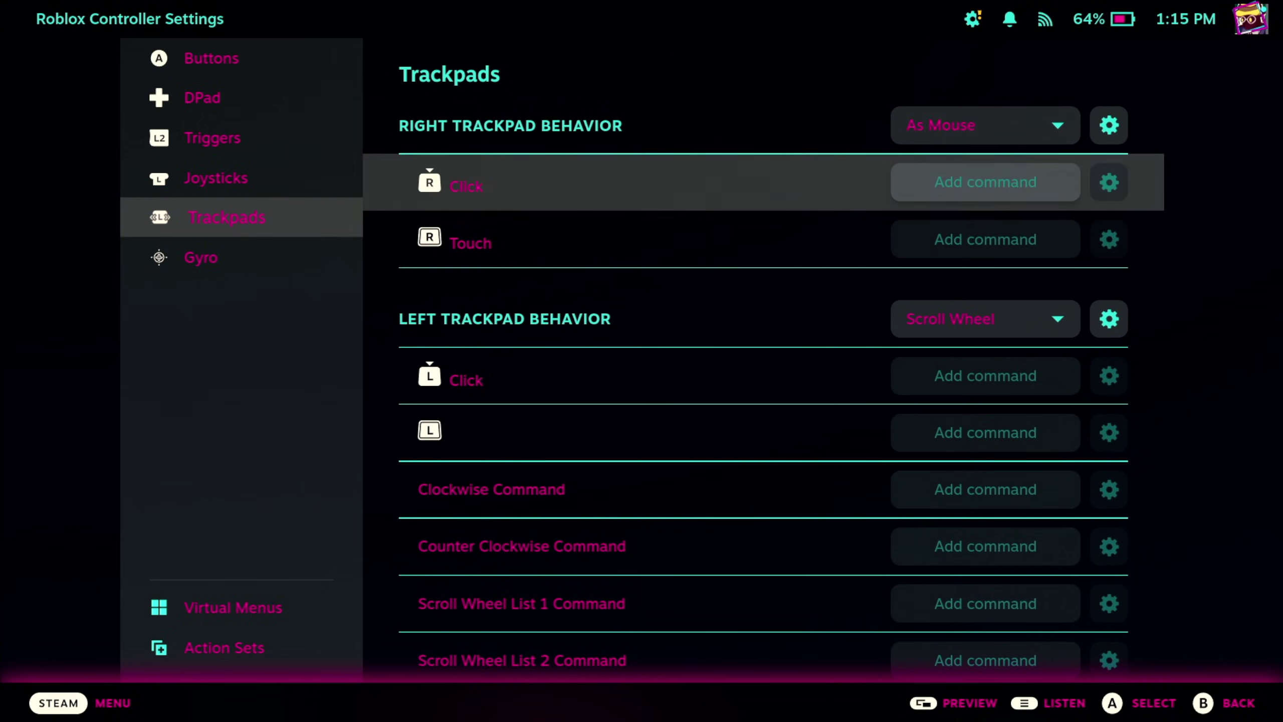
key(Return)
key(Tab)
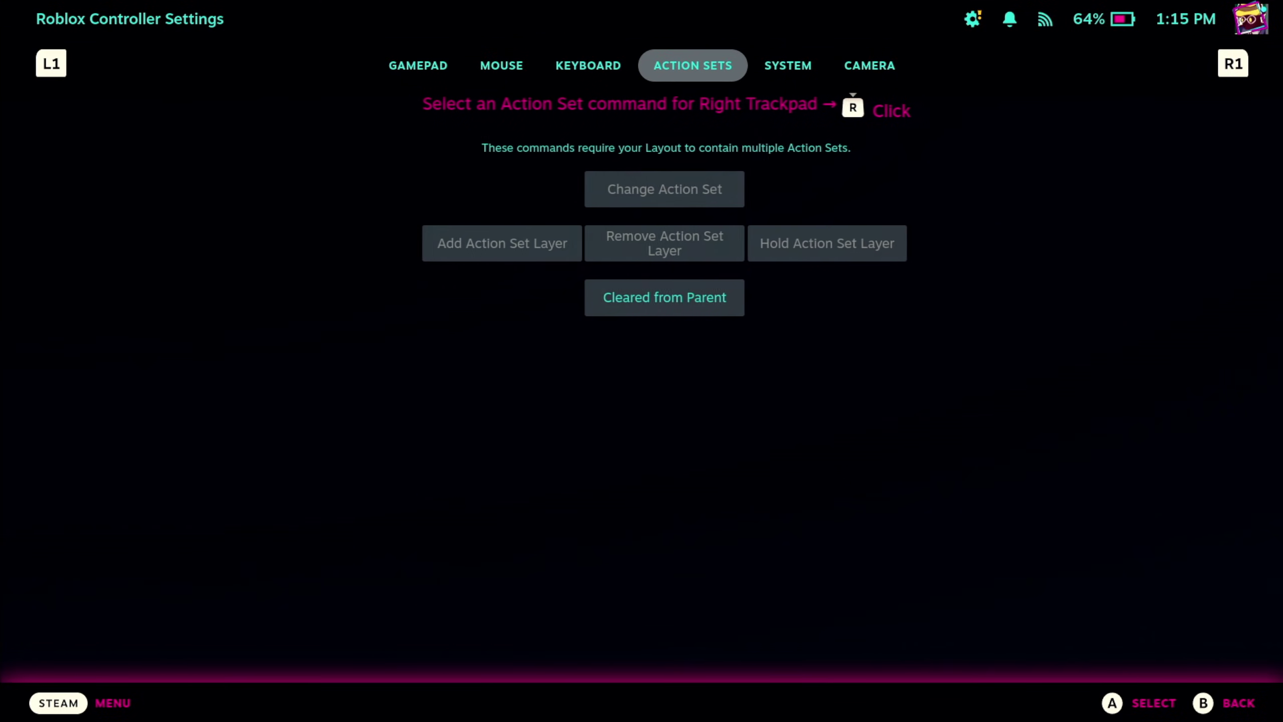
key(shift+Tab)
key(shift+Tab)
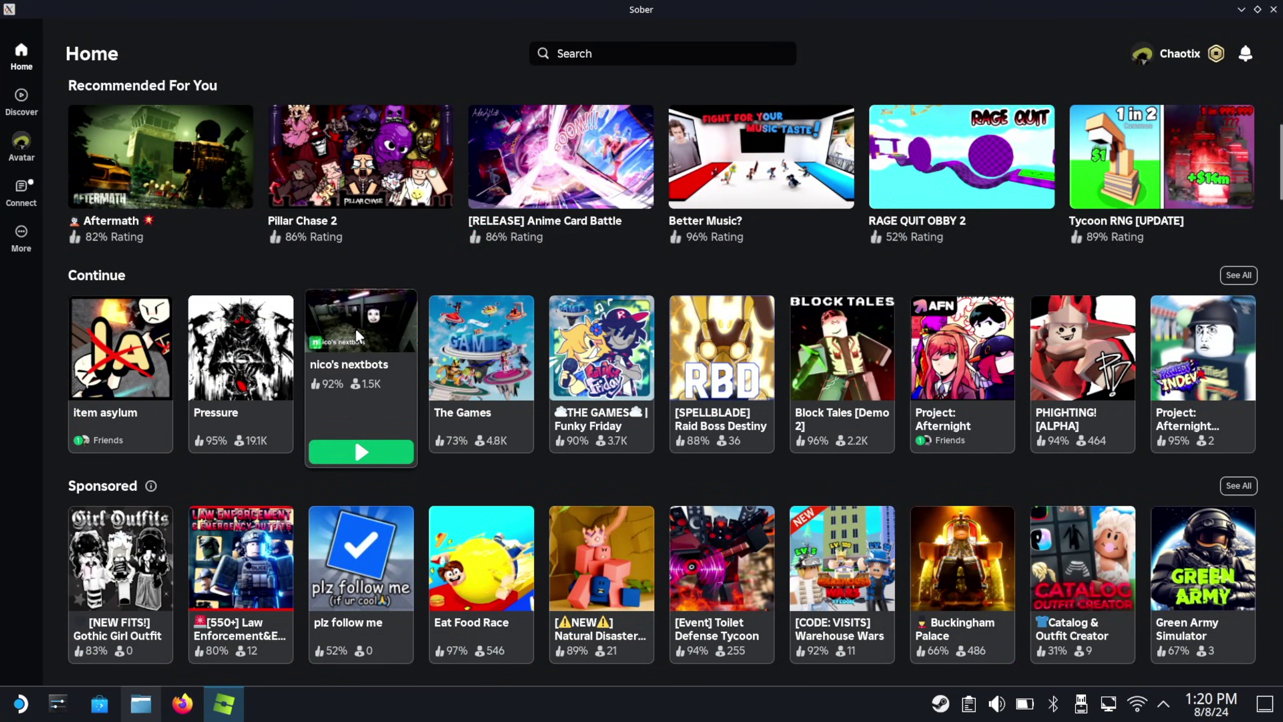
Play nico's nextbots in Sober in Desktop Mode, bunny-hopping along the nn_weirdcore path into the town.
mouse_move(554, 365)
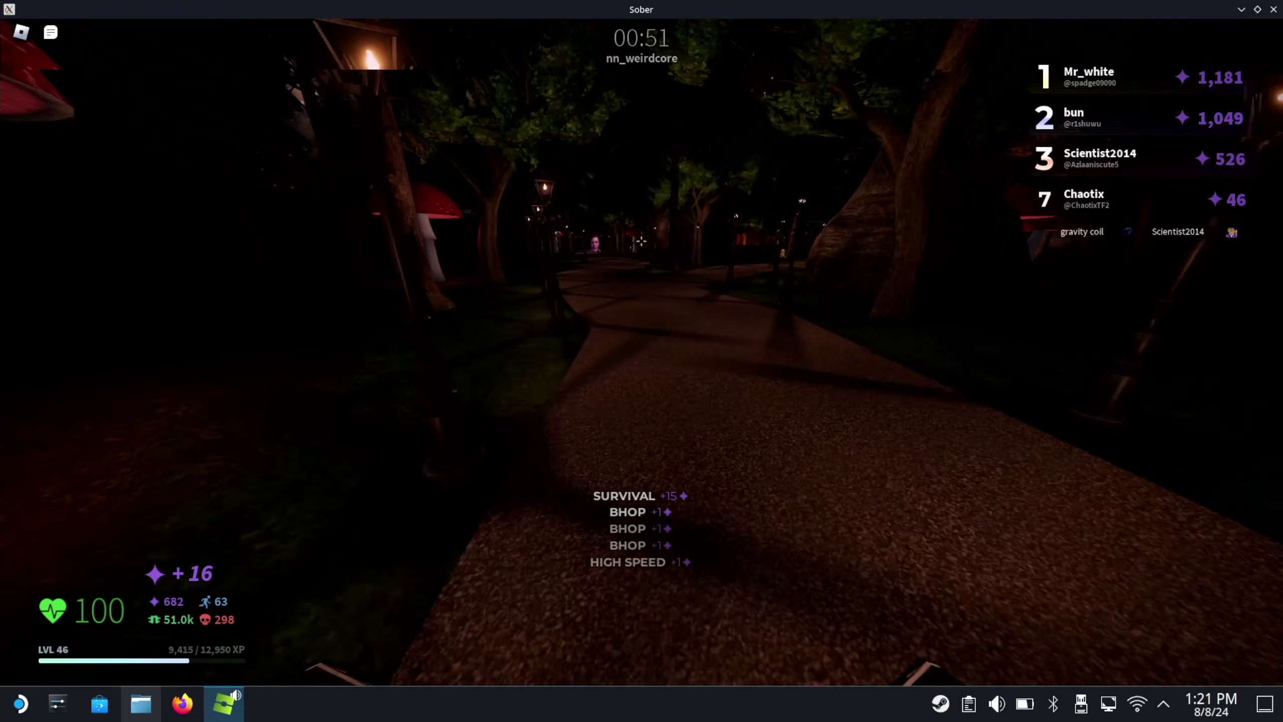
key(space)
key(space)
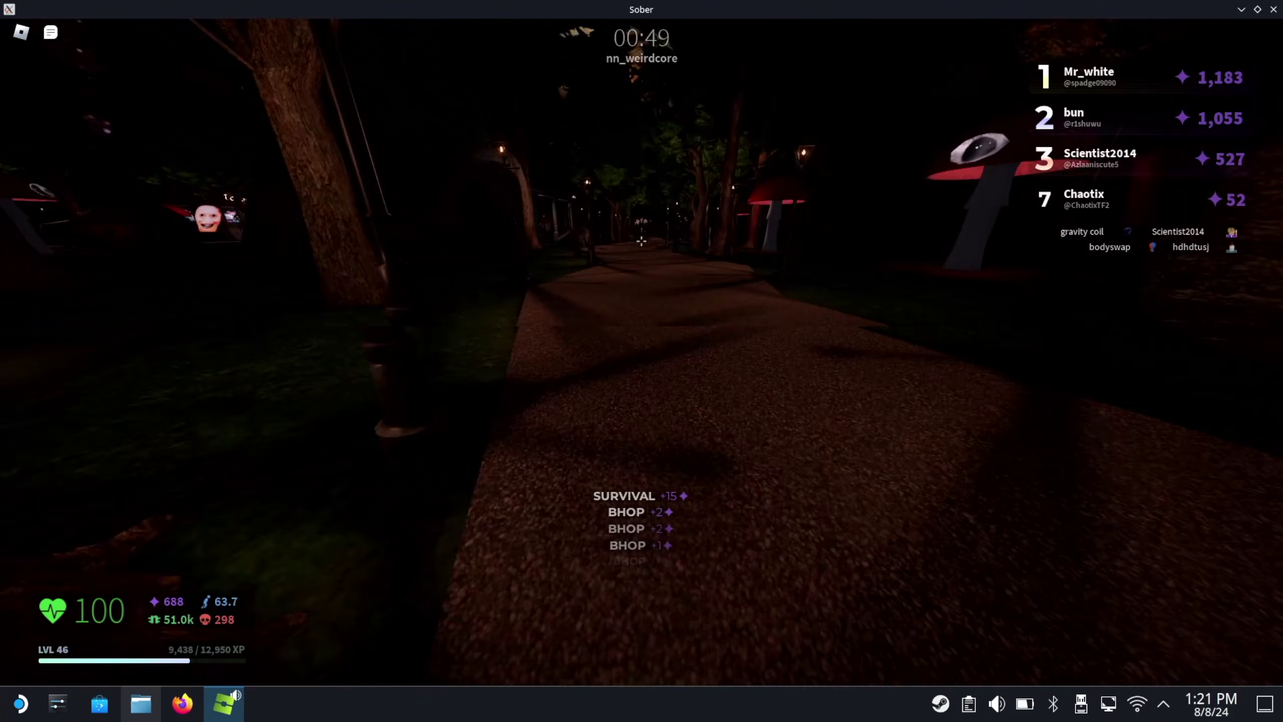
key(space)
key(space)
key(space)
key(space)
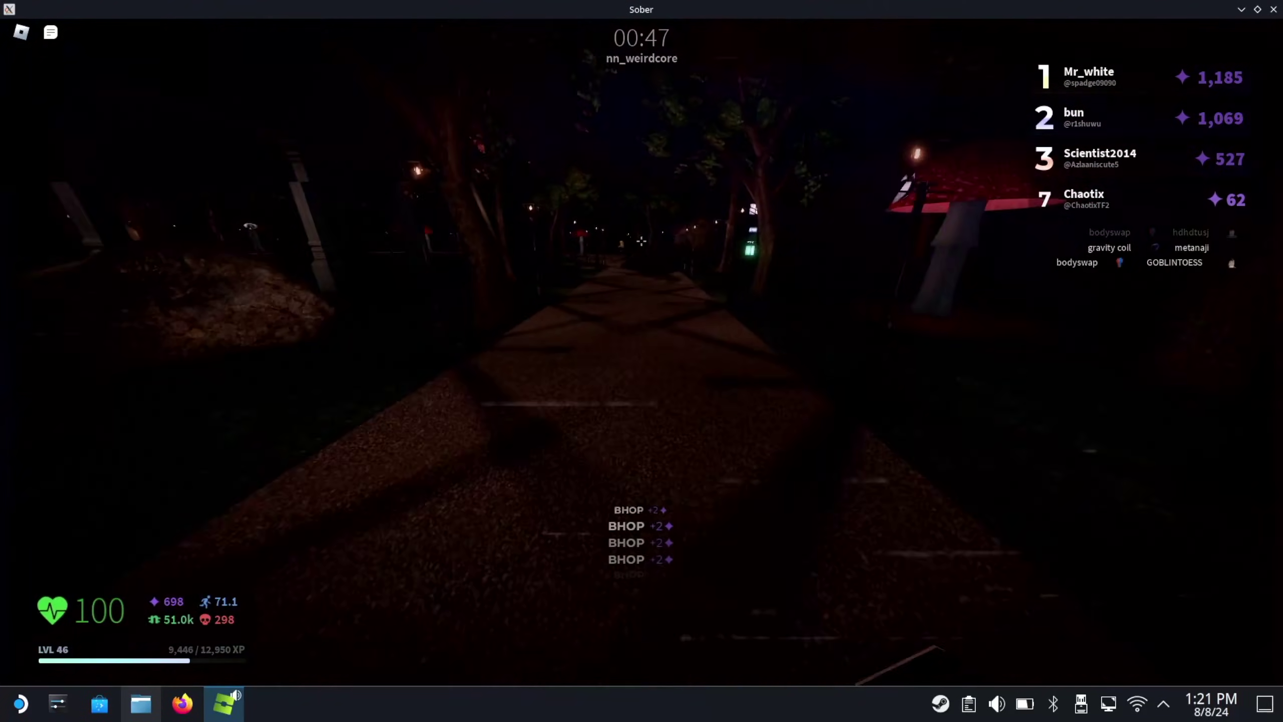
key(space)
key(space)
key(space)
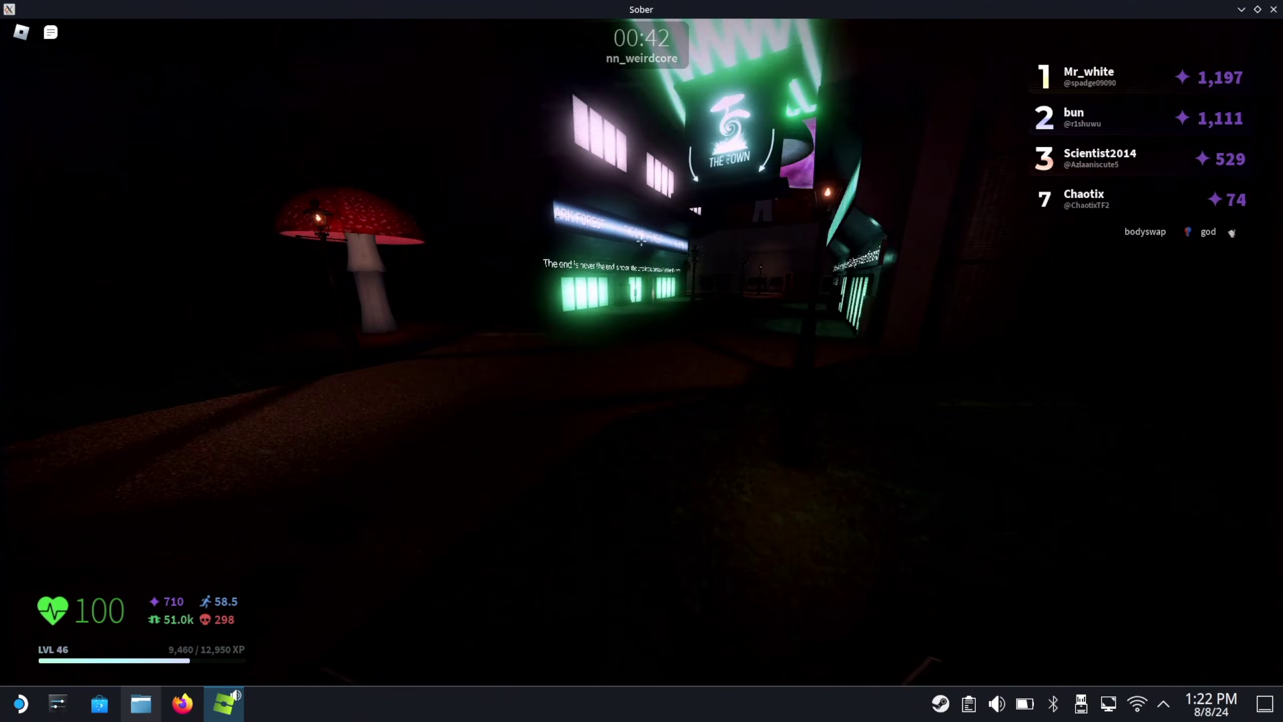
key(space)
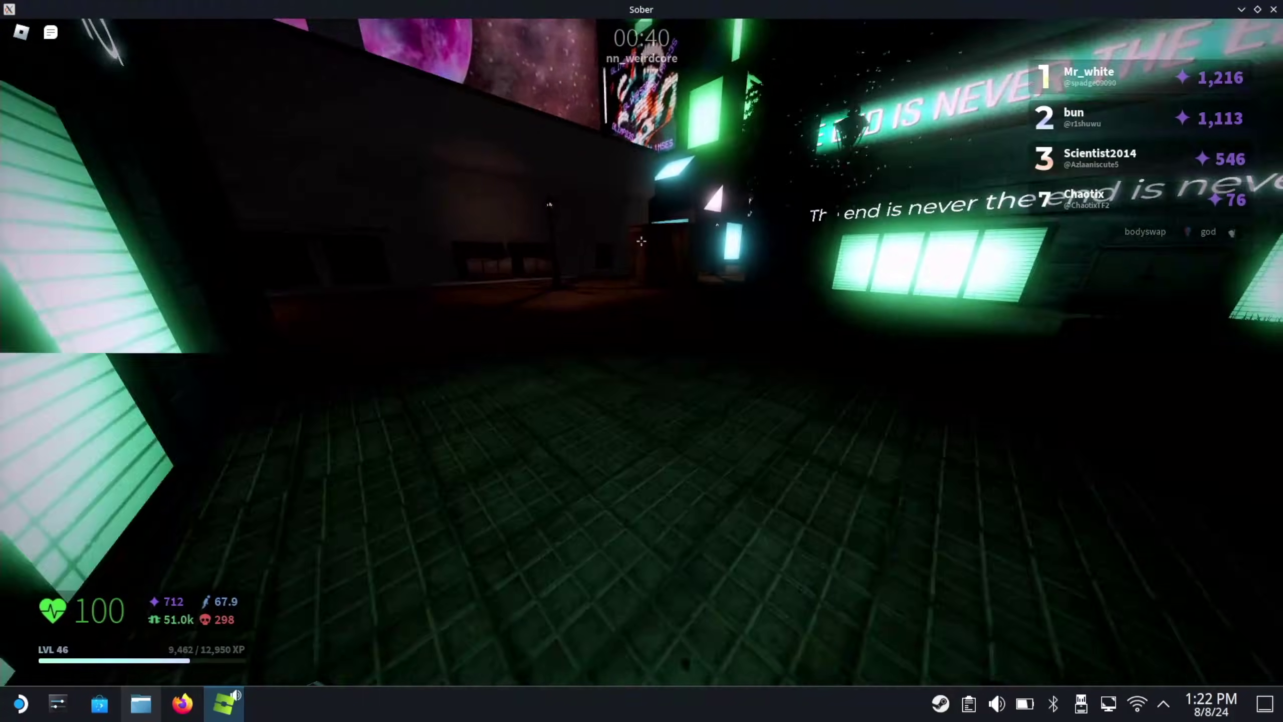
key(space)
key(space)
key(space)
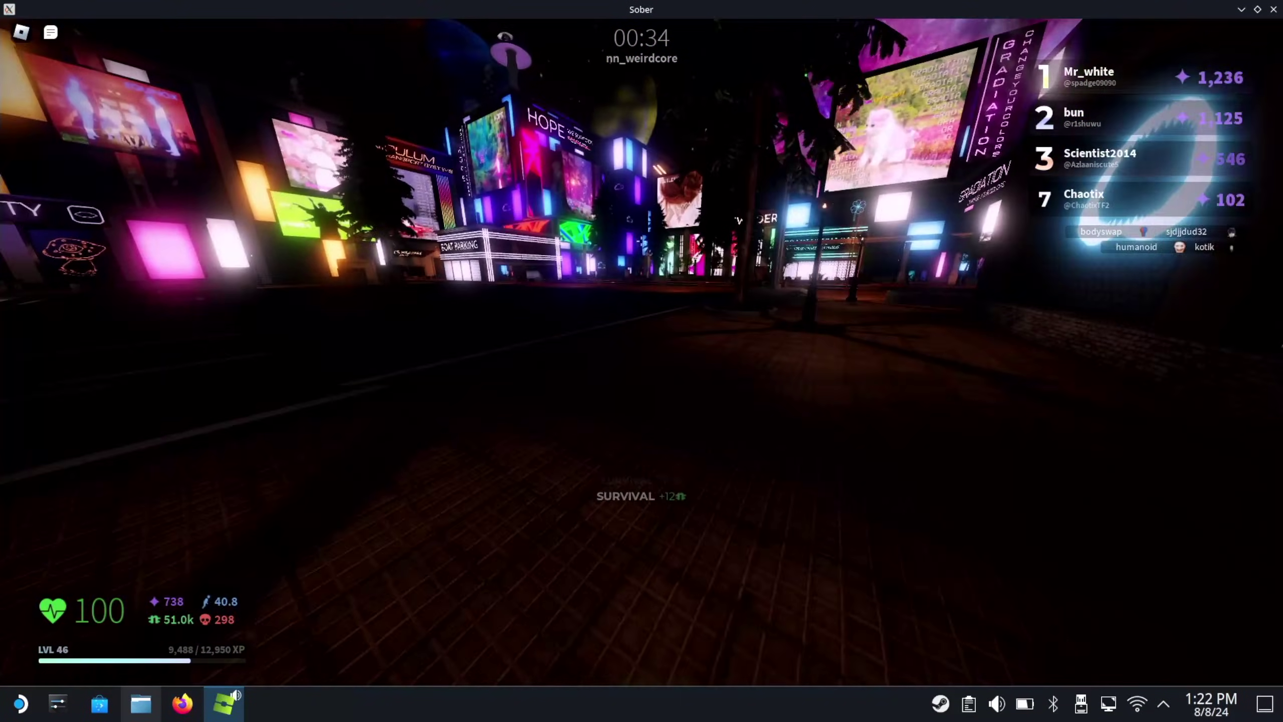